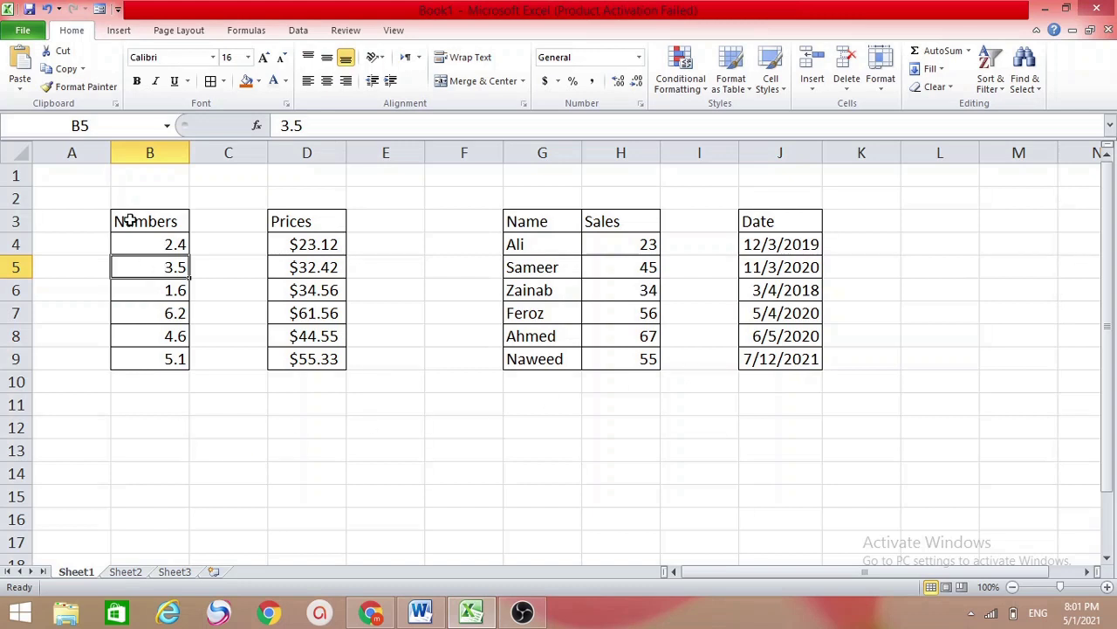
Step: Sort the Numbers column smallest to largest, then undo that sort
left_click(157, 289)
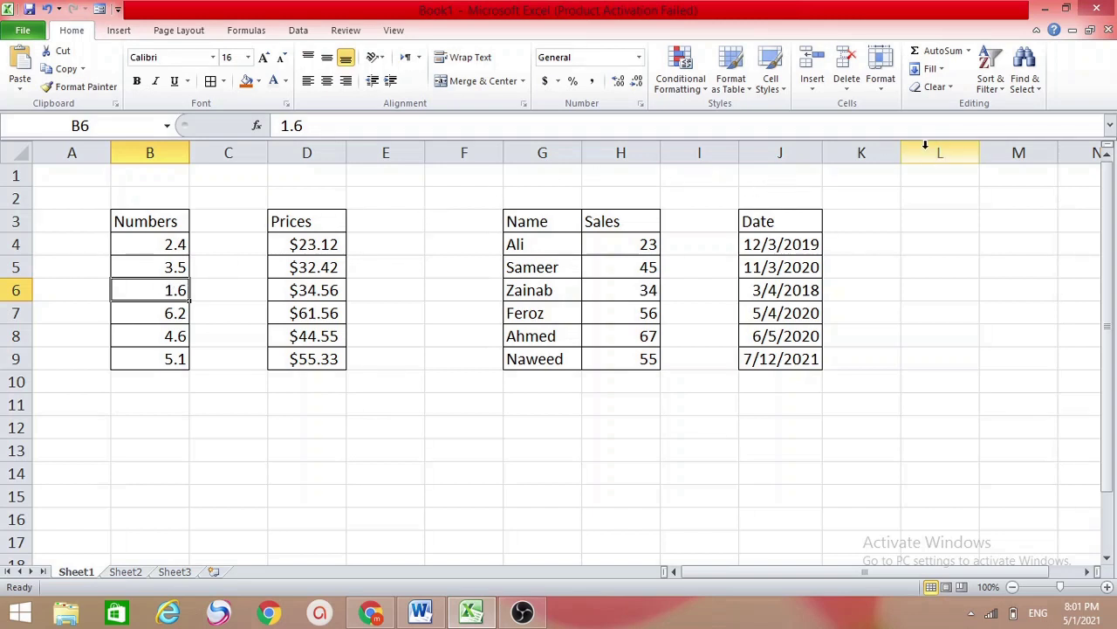
left_click(990, 77)
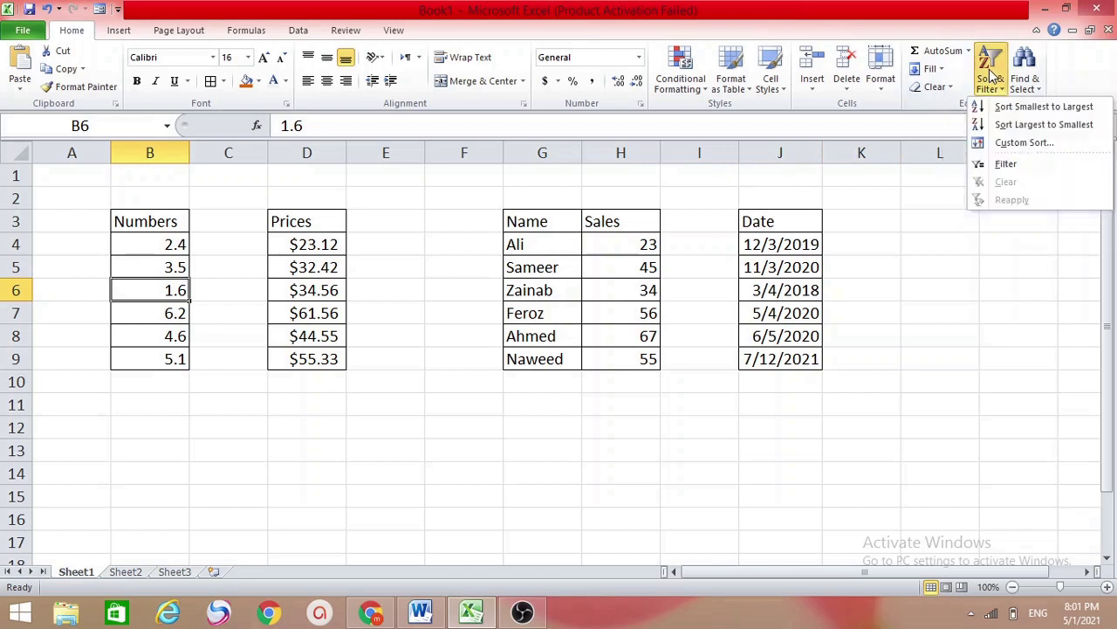
left_click(1040, 107)
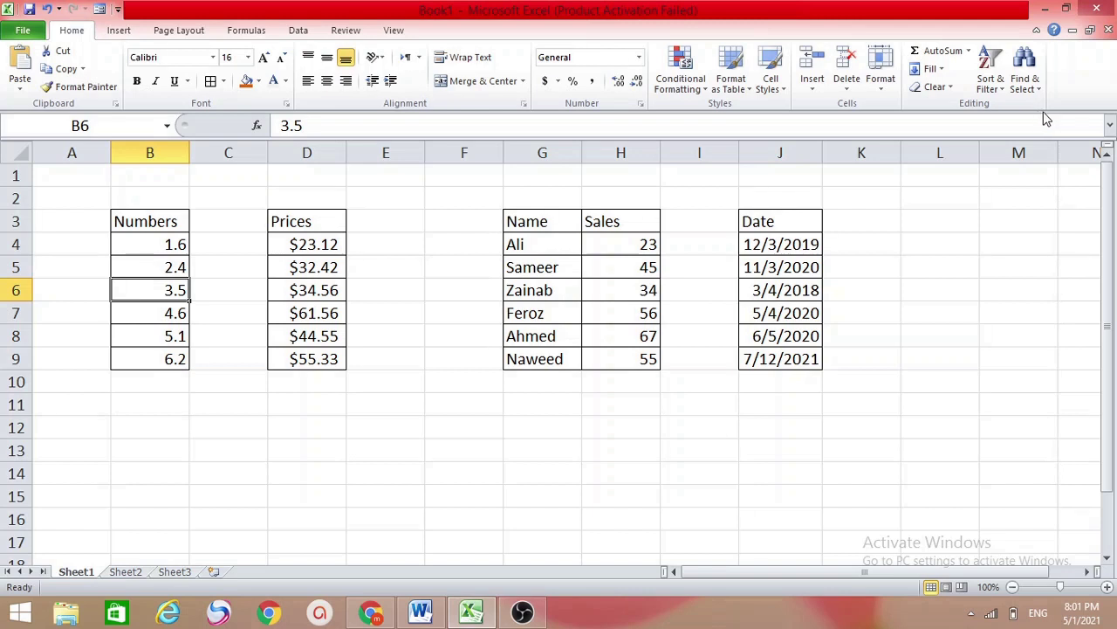
key("ctrl+z")
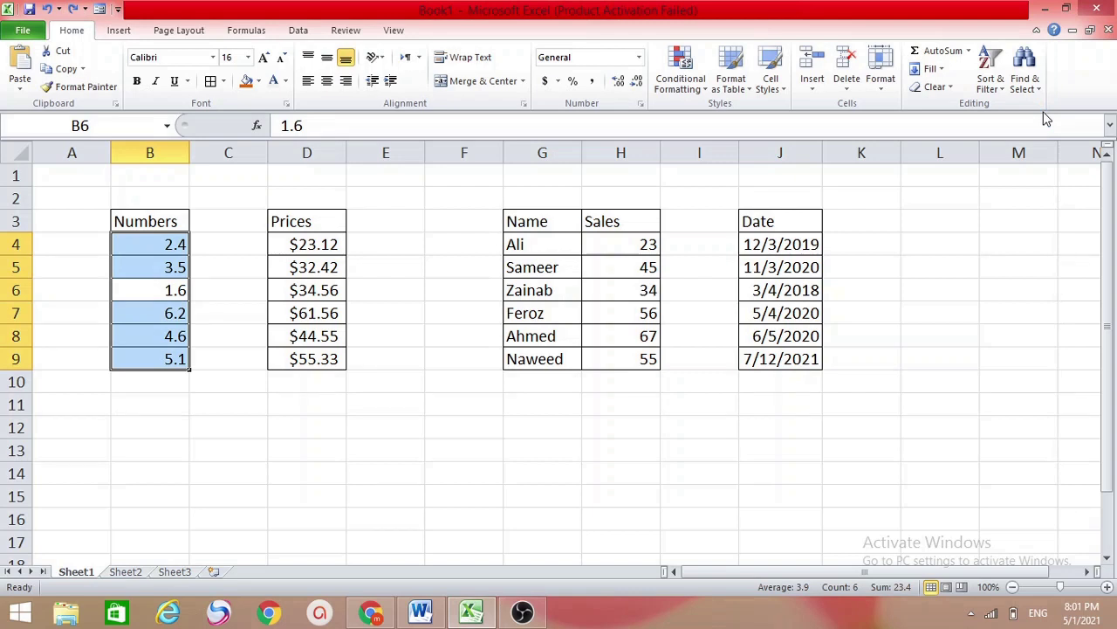
Step: Sort the Prices column largest to smallest, then undo it and deselect
left_click(305, 252)
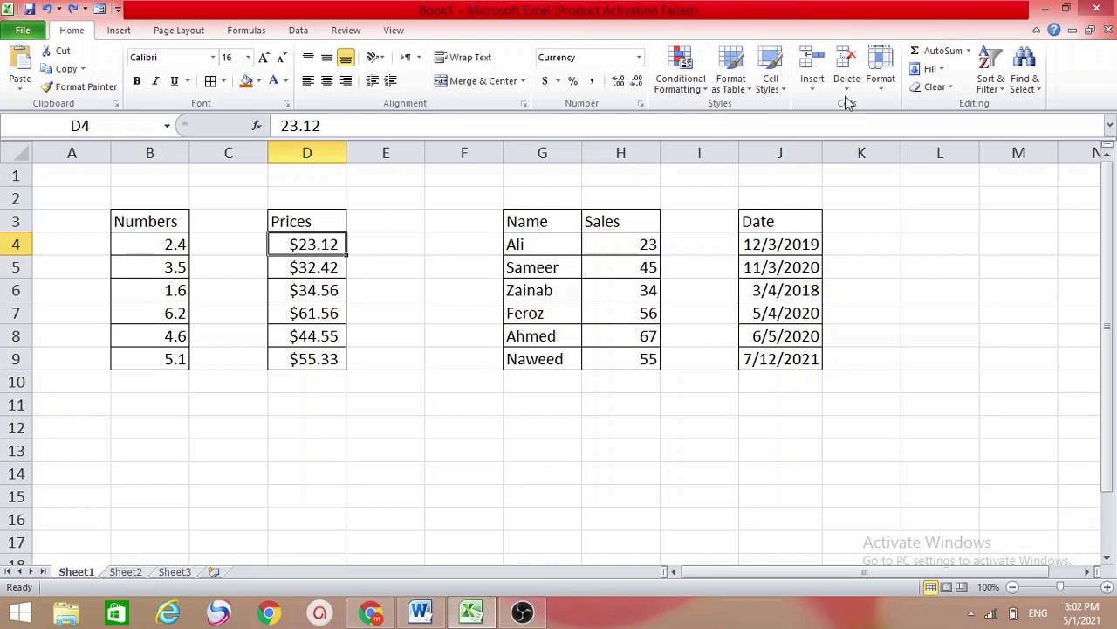
left_click(987, 72)
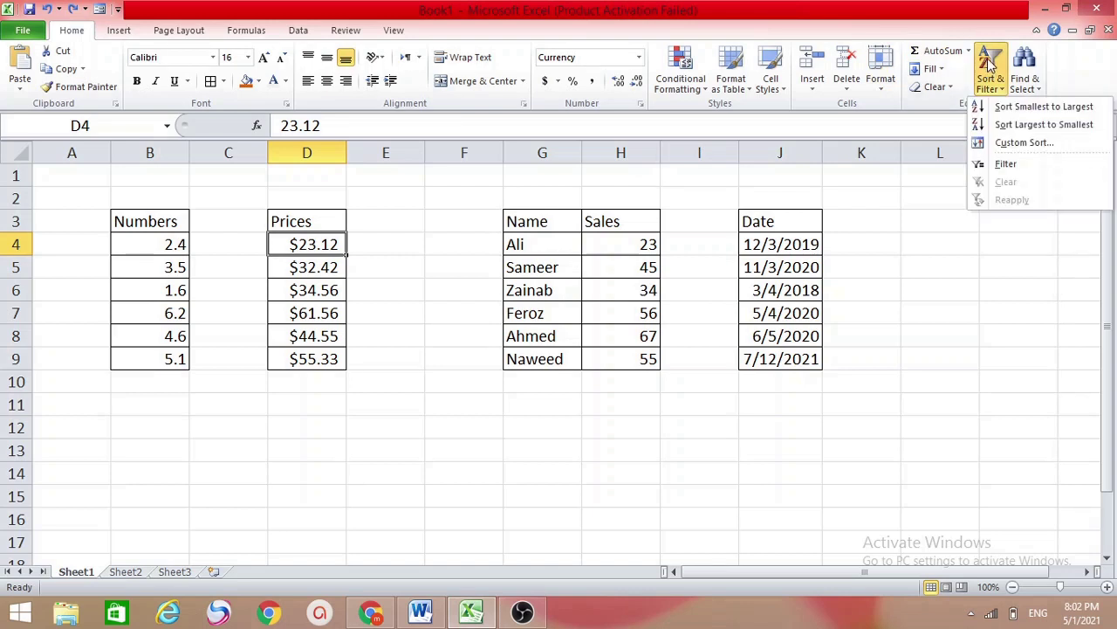
left_click(1003, 129)
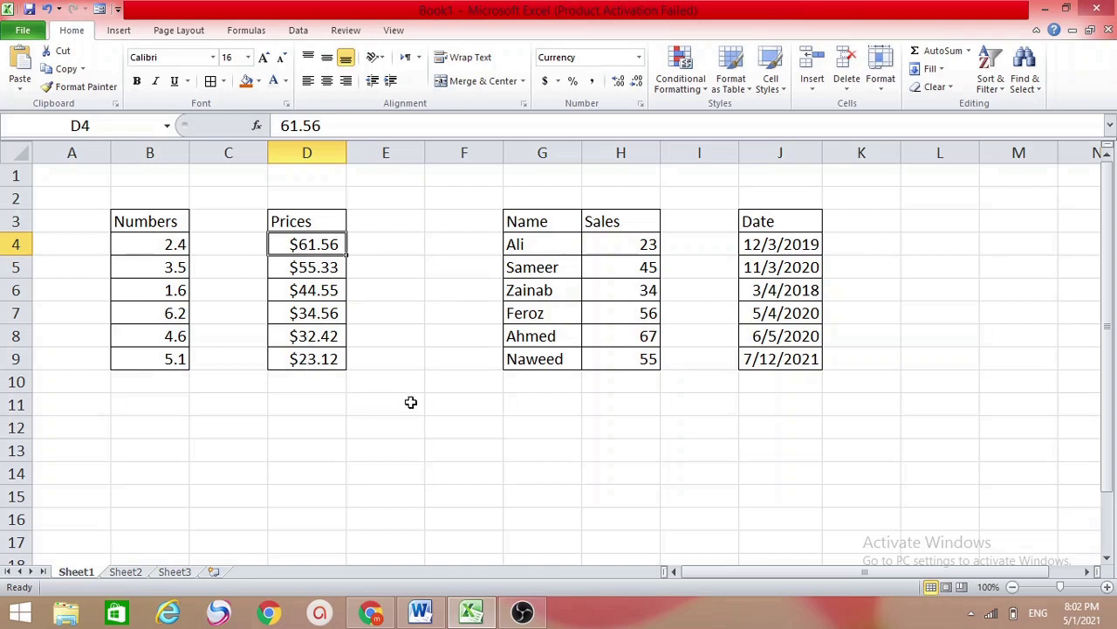
key("ctrl+z")
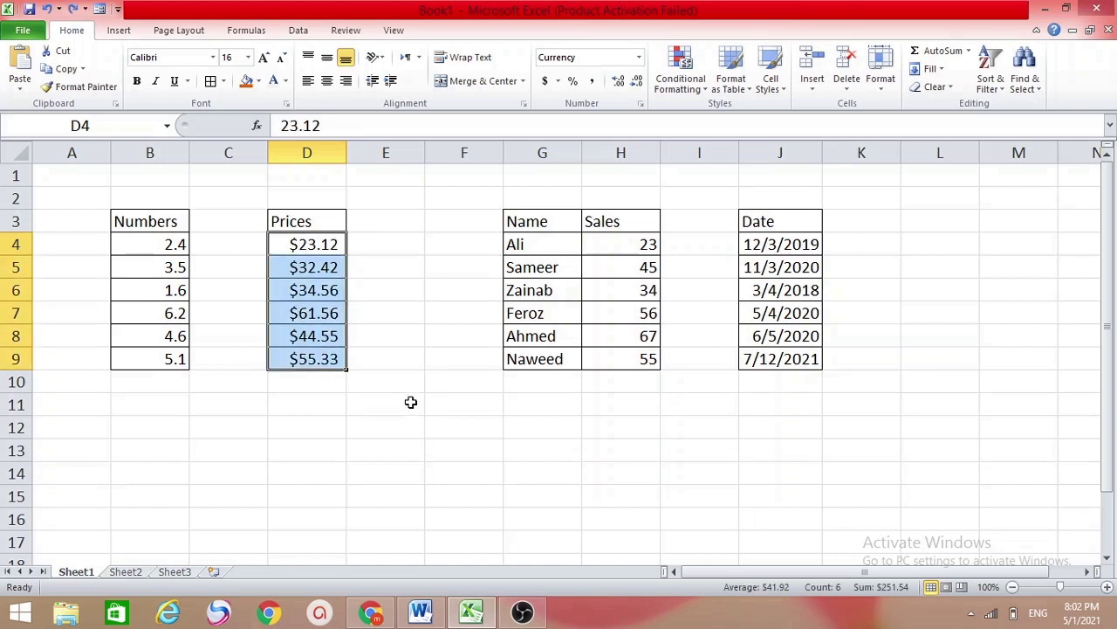
left_click(451, 269)
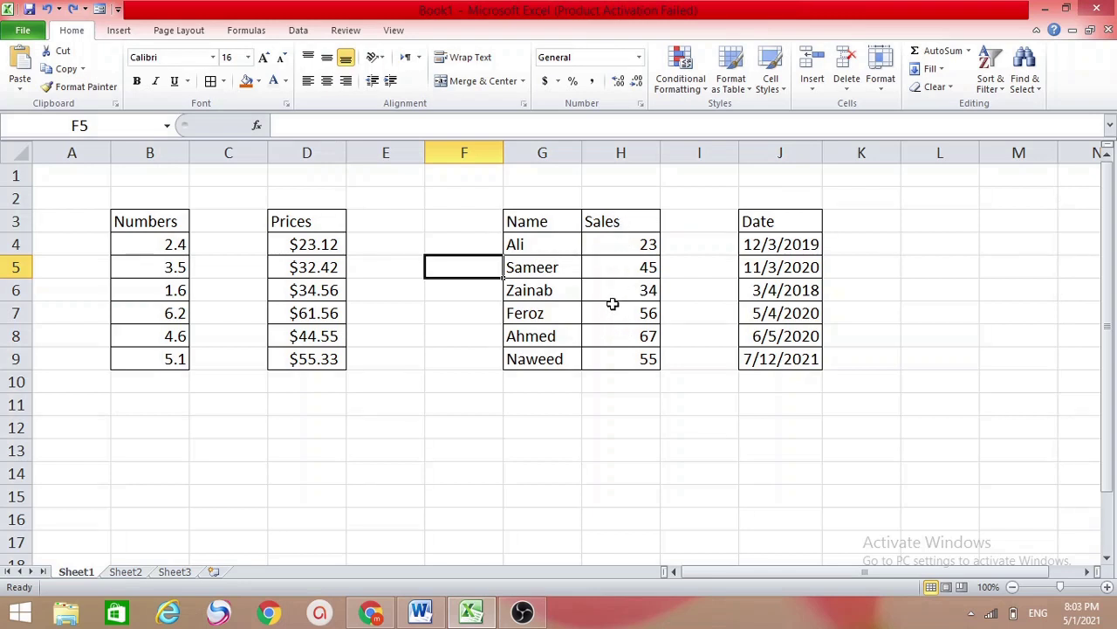
Step: Sort the Sales column descending so it reads 67, 56, 55, 45, 34, 23
left_click(631, 246)
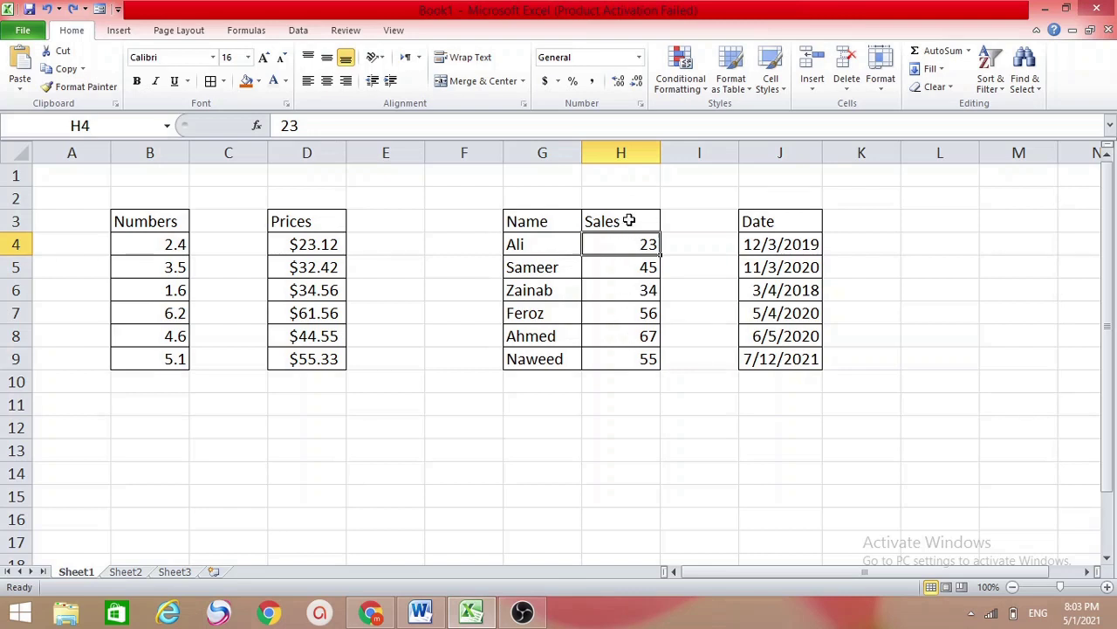
left_click(996, 82)
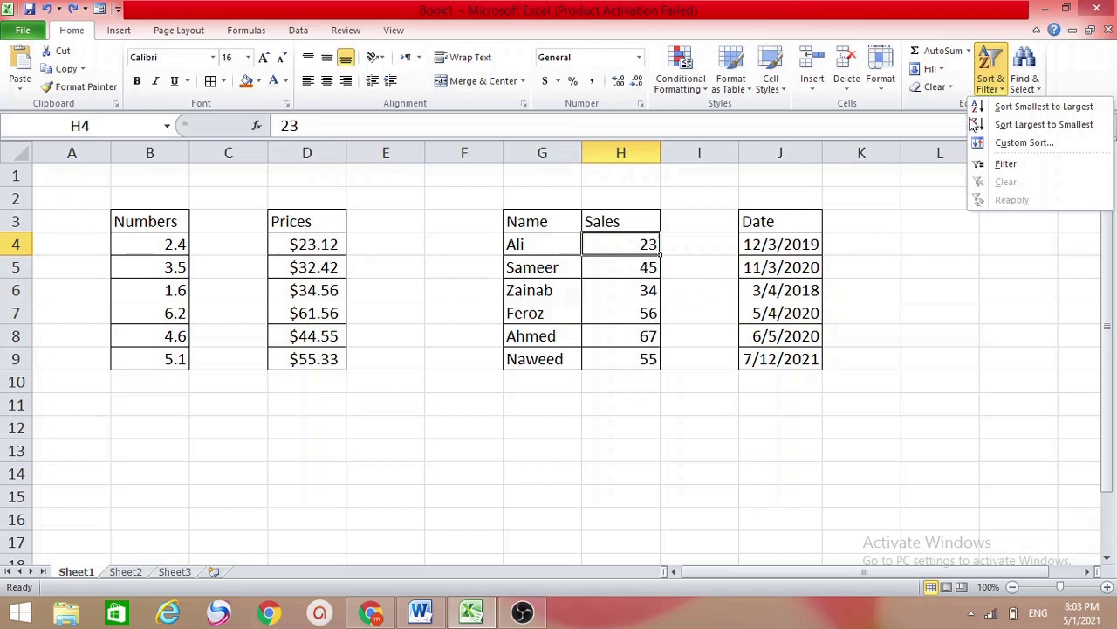
left_click(1026, 130)
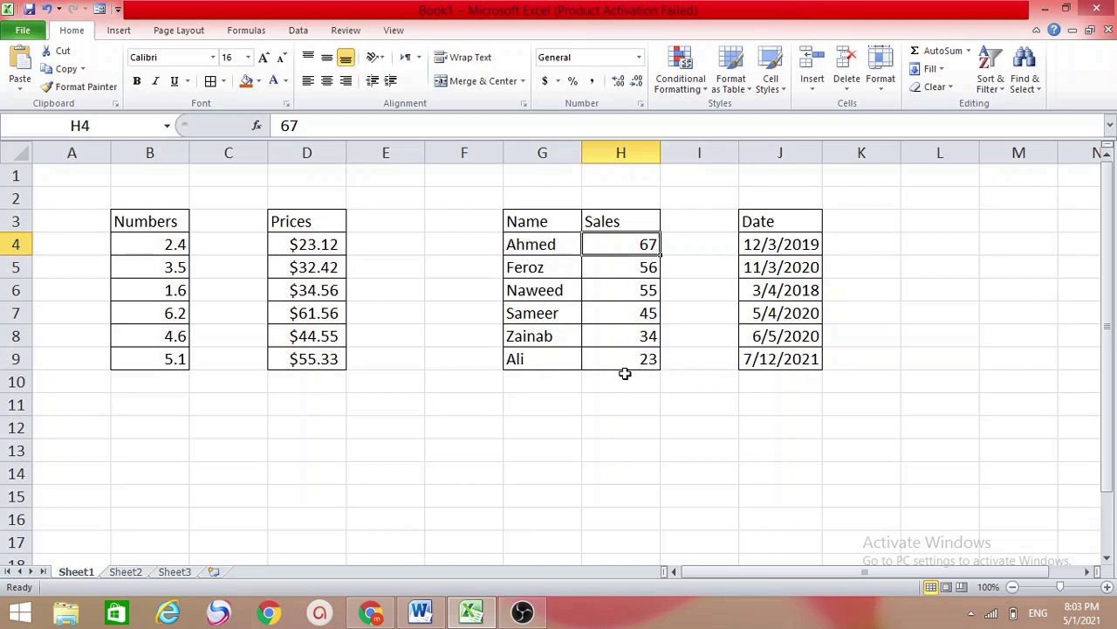
left_click(621, 295)
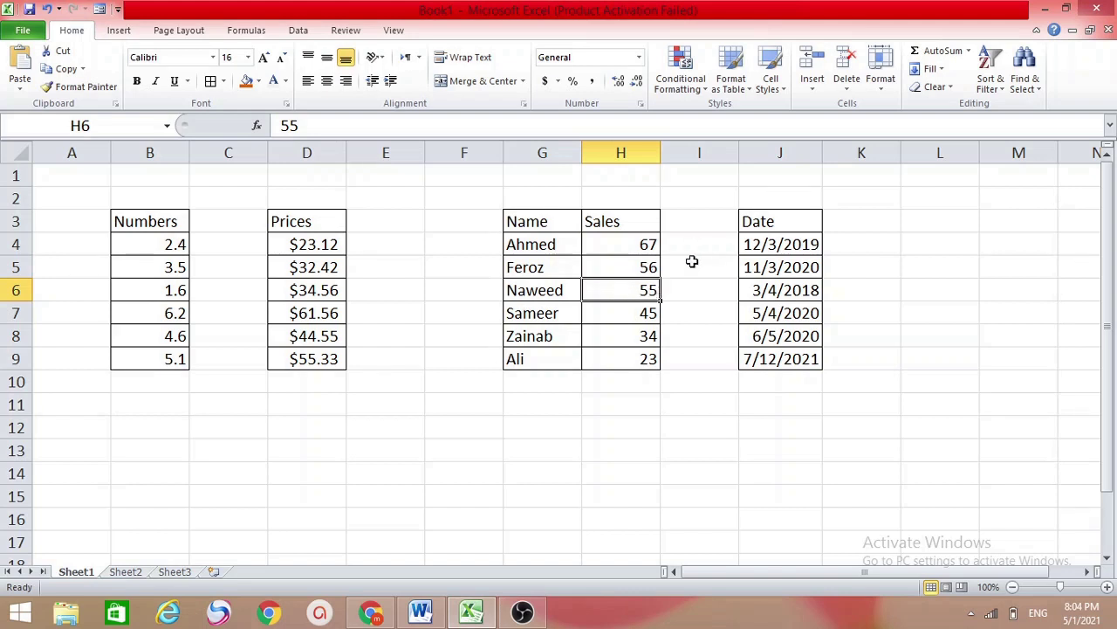
Step: Sort the Date column newest to oldest, starting at 7/12/2021, and move to Sheet2
left_click(762, 239)
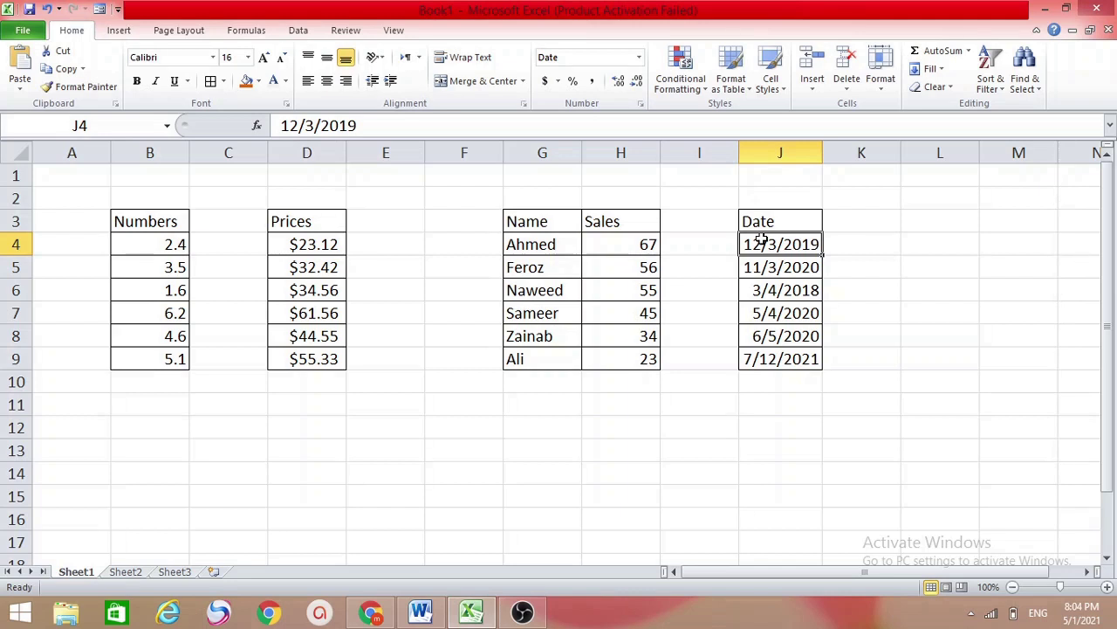
left_click(766, 269)
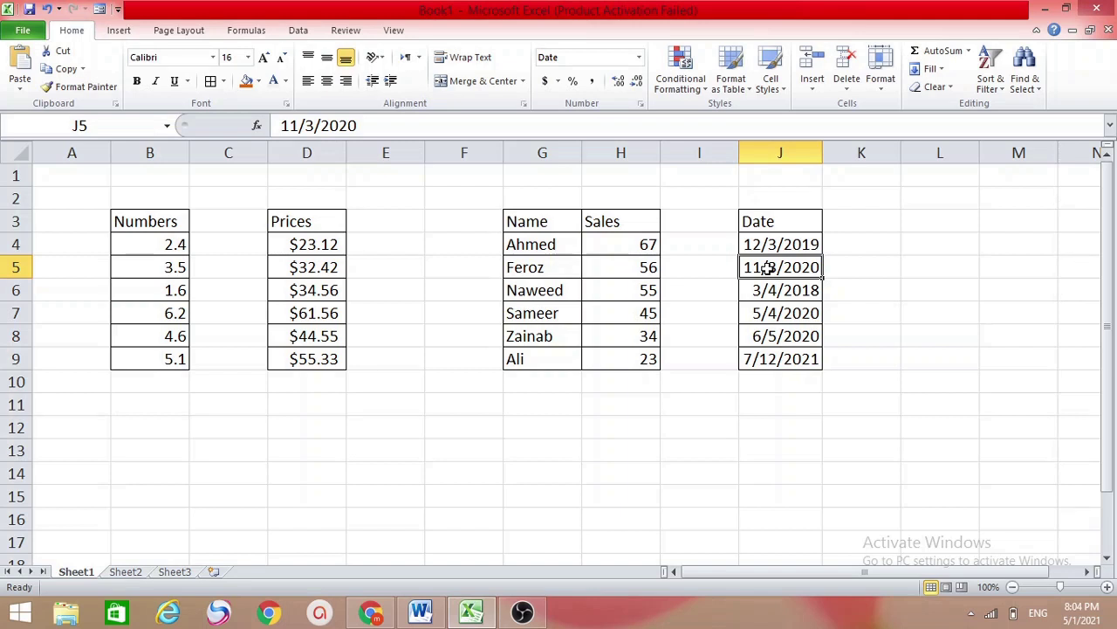
left_click(991, 83)
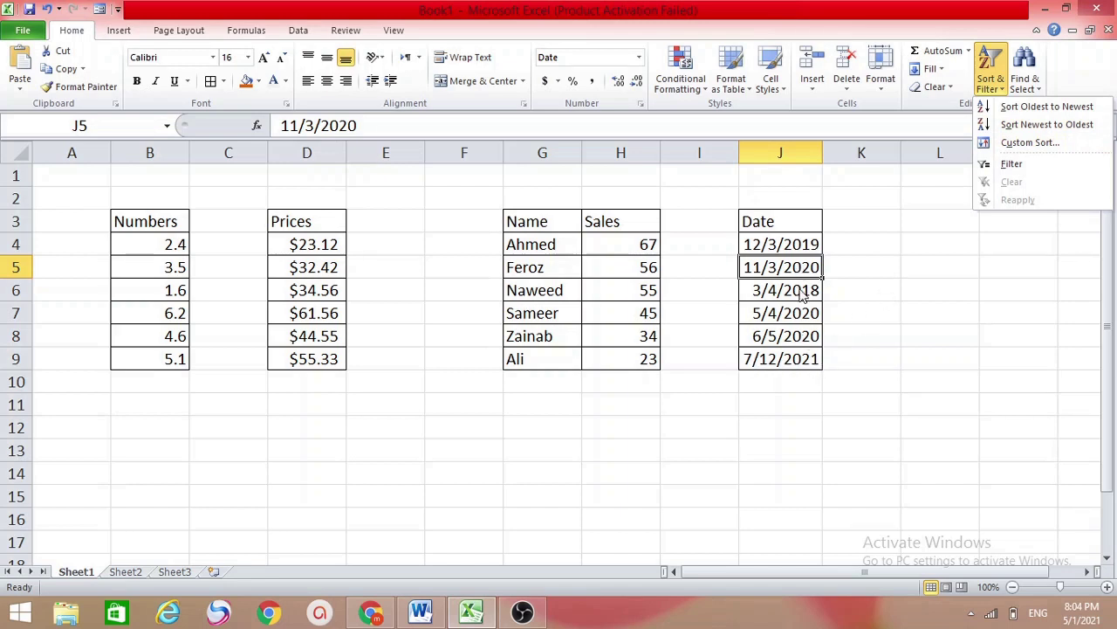
left_click(1058, 128)
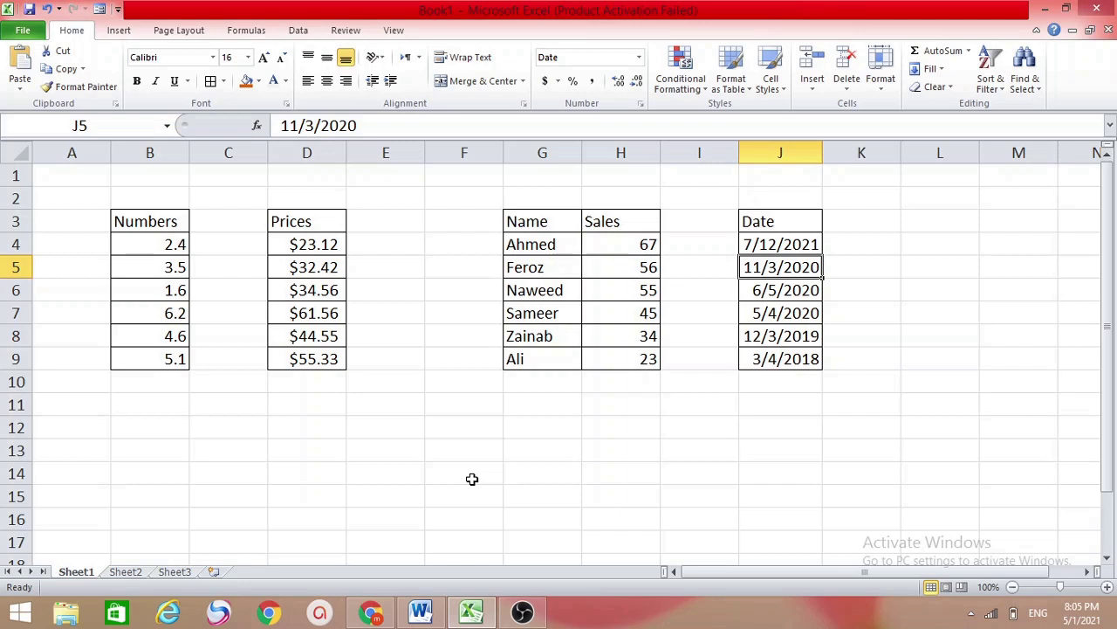
left_click(125, 572)
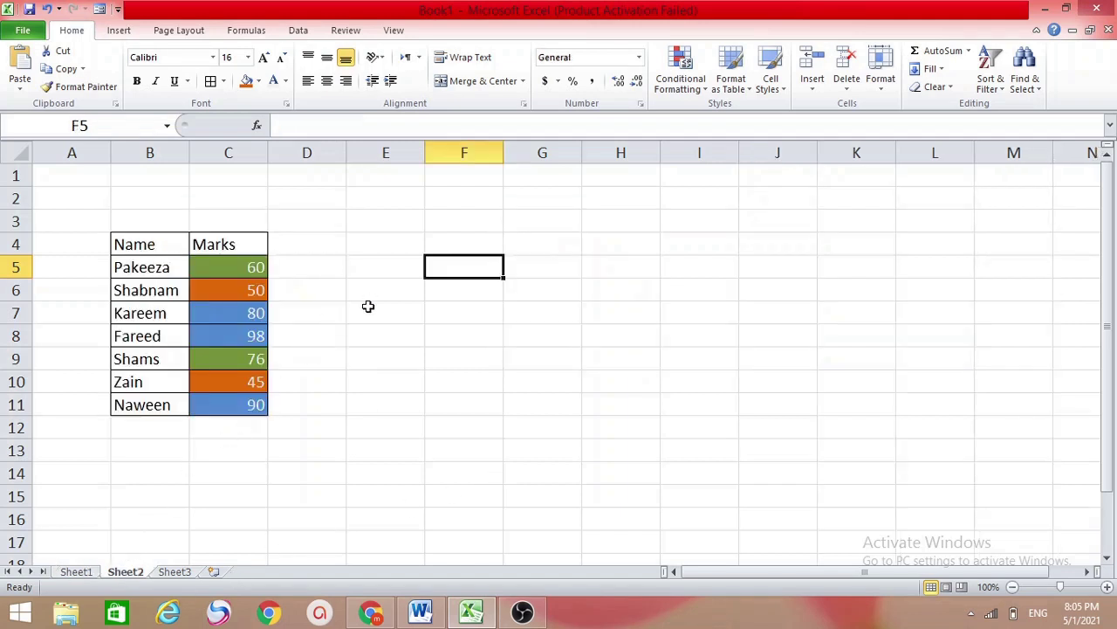
Step: Give cell C6 (mark 50) a yellow fill in place of its orange fill
left_click(368, 306)
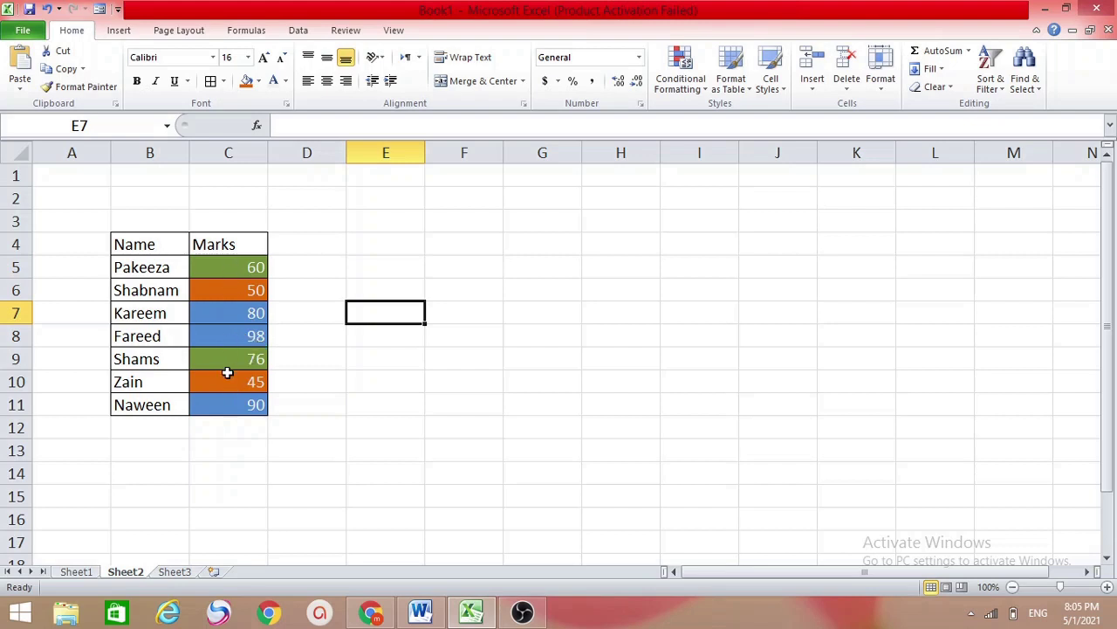
left_click(242, 288)
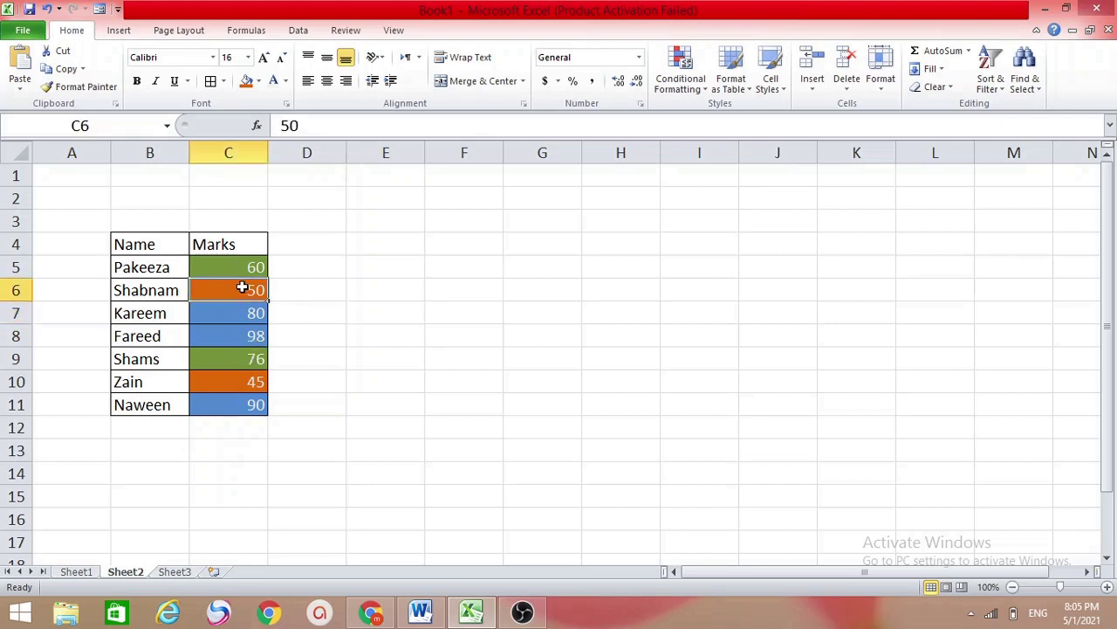
left_click(259, 82)
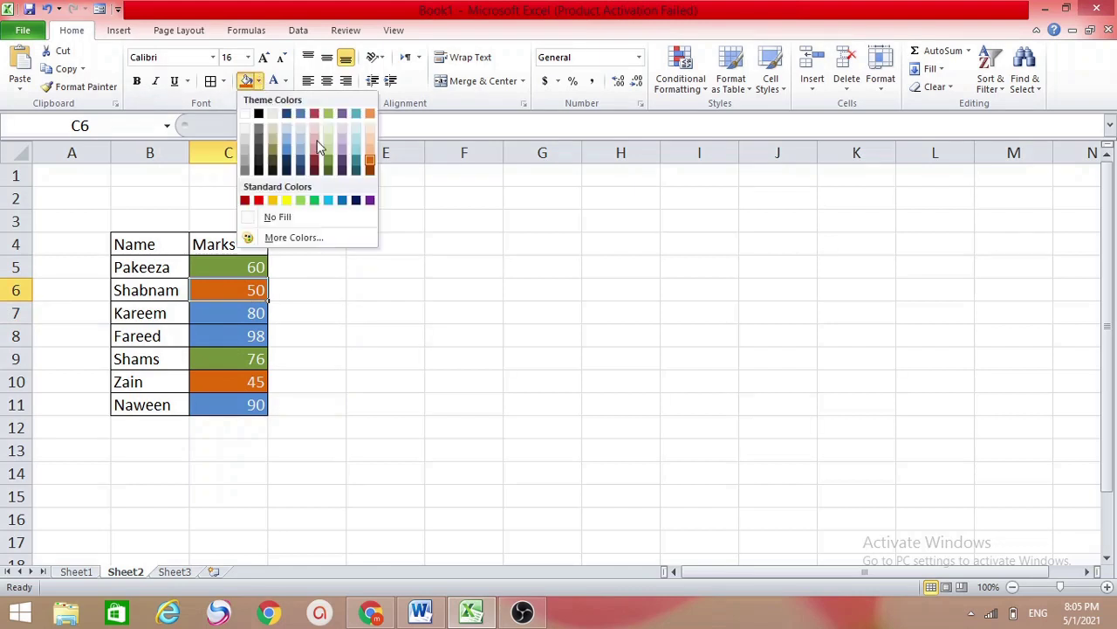
left_click(287, 202)
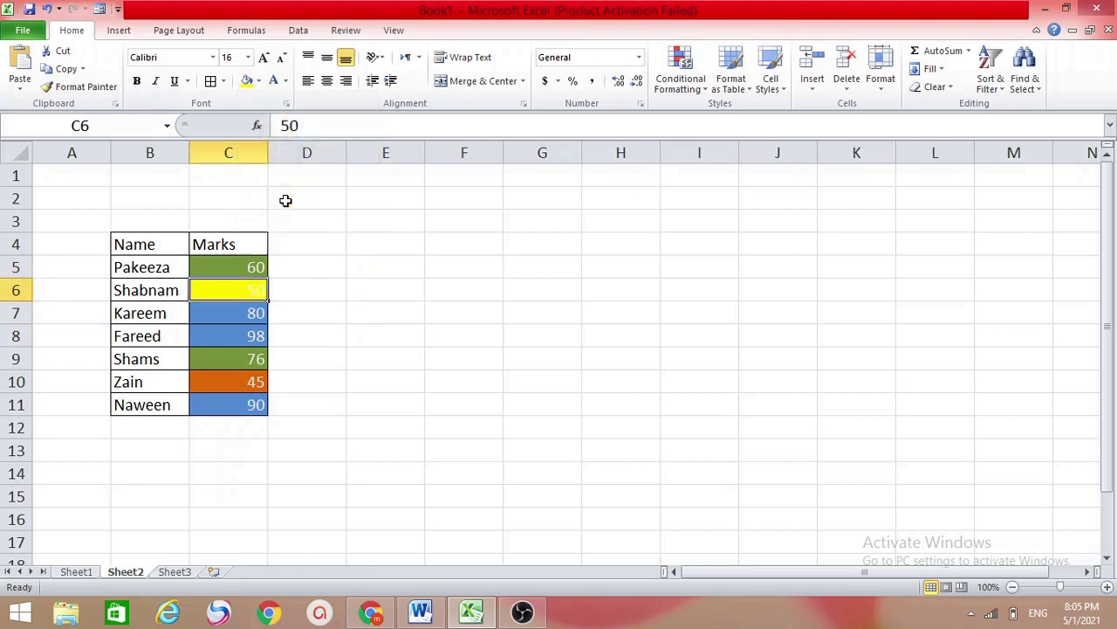
left_click(287, 81)
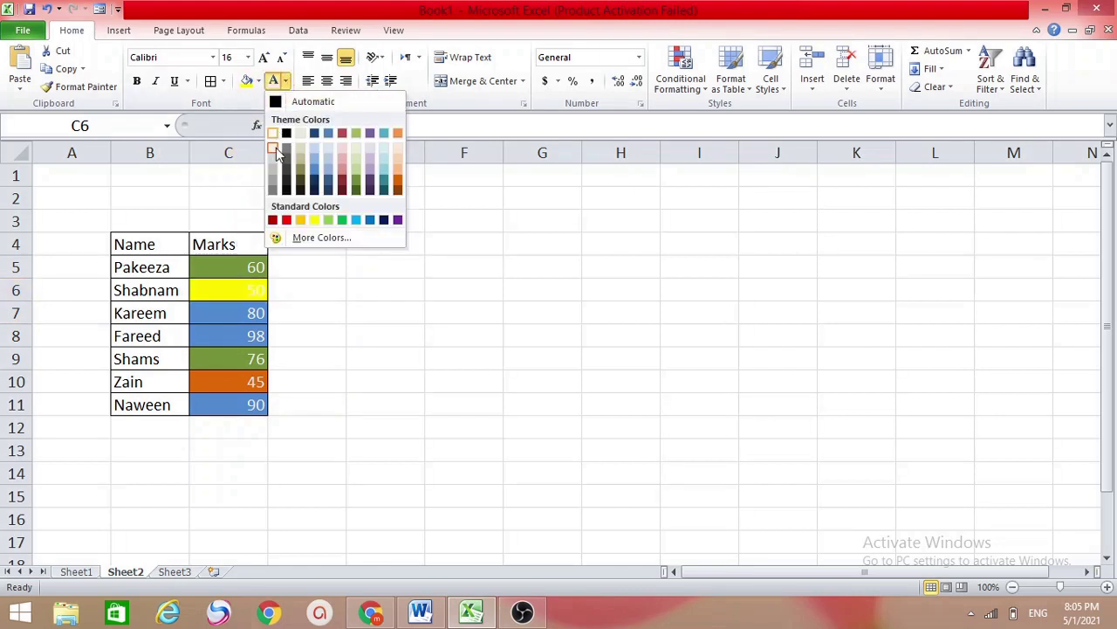
key("Escape")
left_click(362, 270)
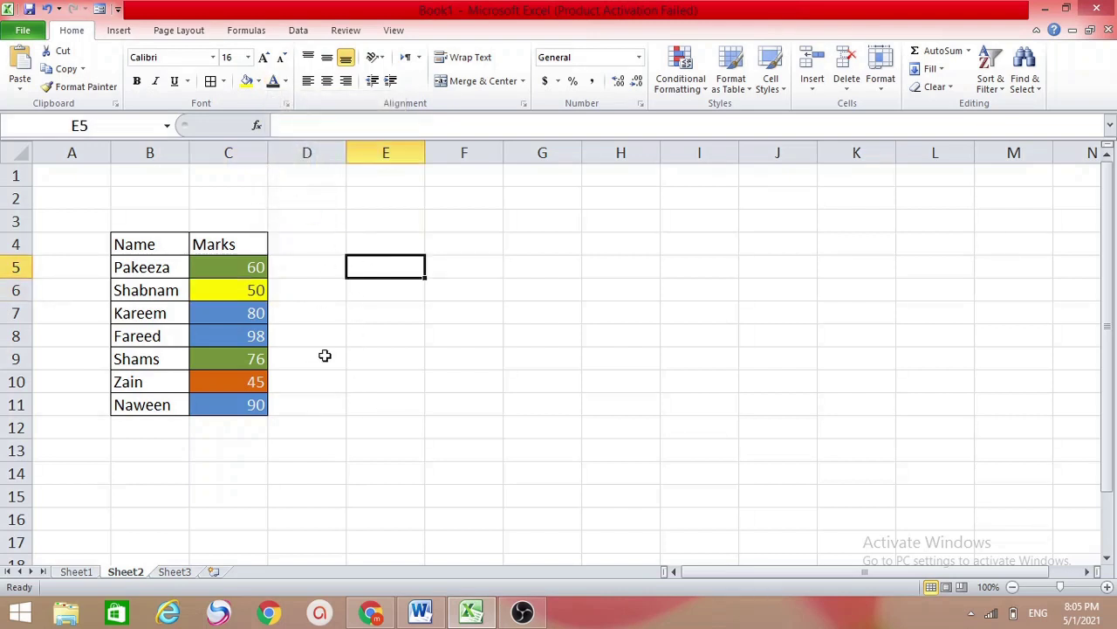
left_click(245, 313)
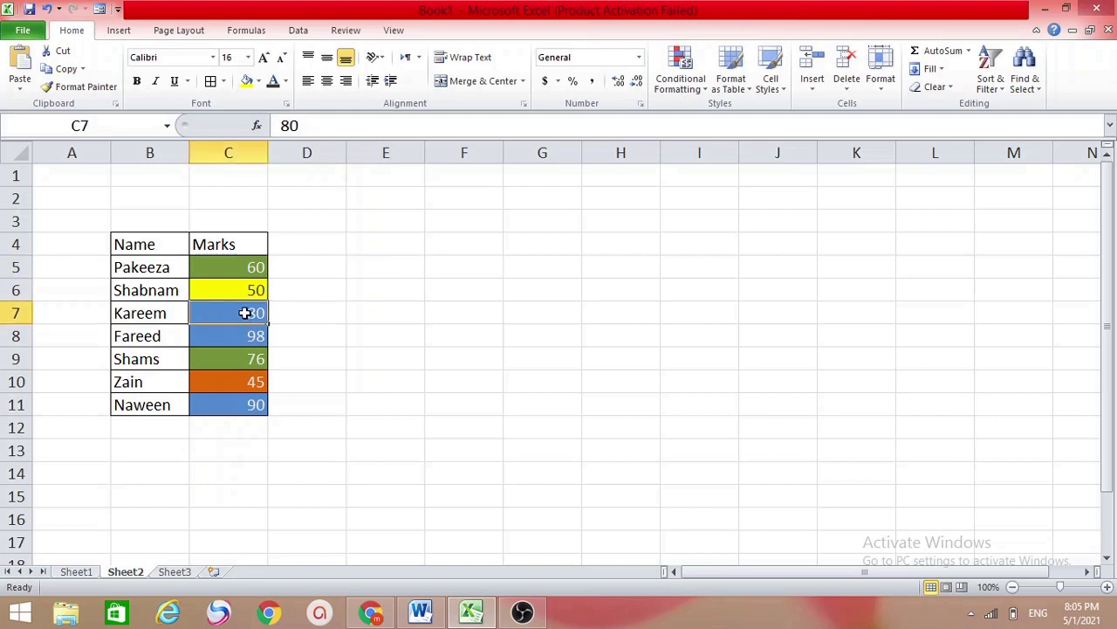
Step: Sort the Marks column by cell colour with blue on top and apply it
left_click(300, 32)
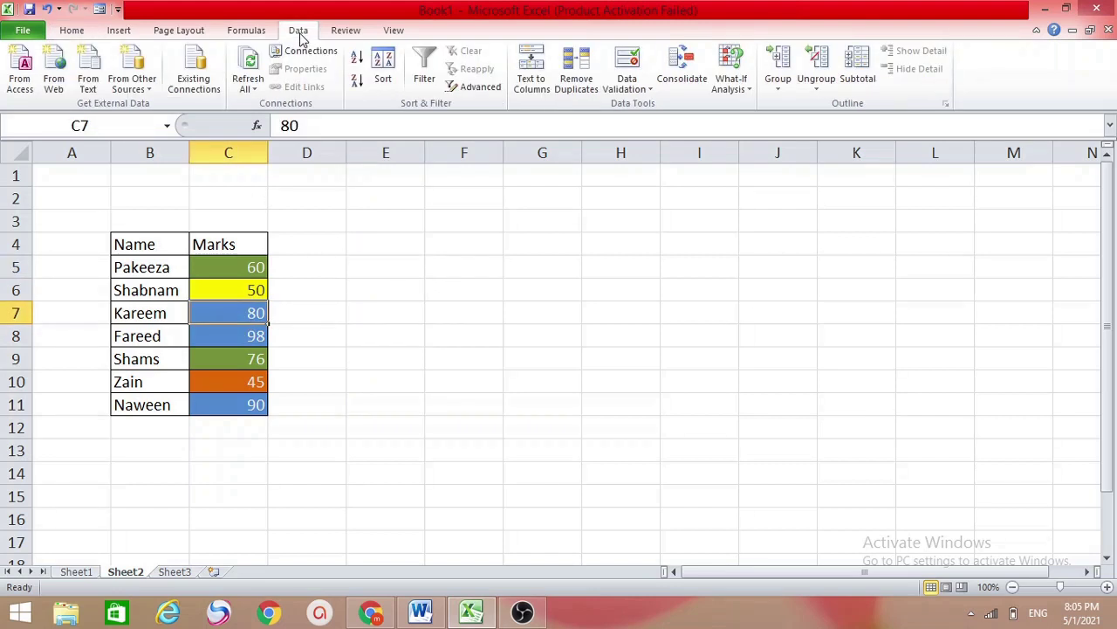
left_click(382, 70)
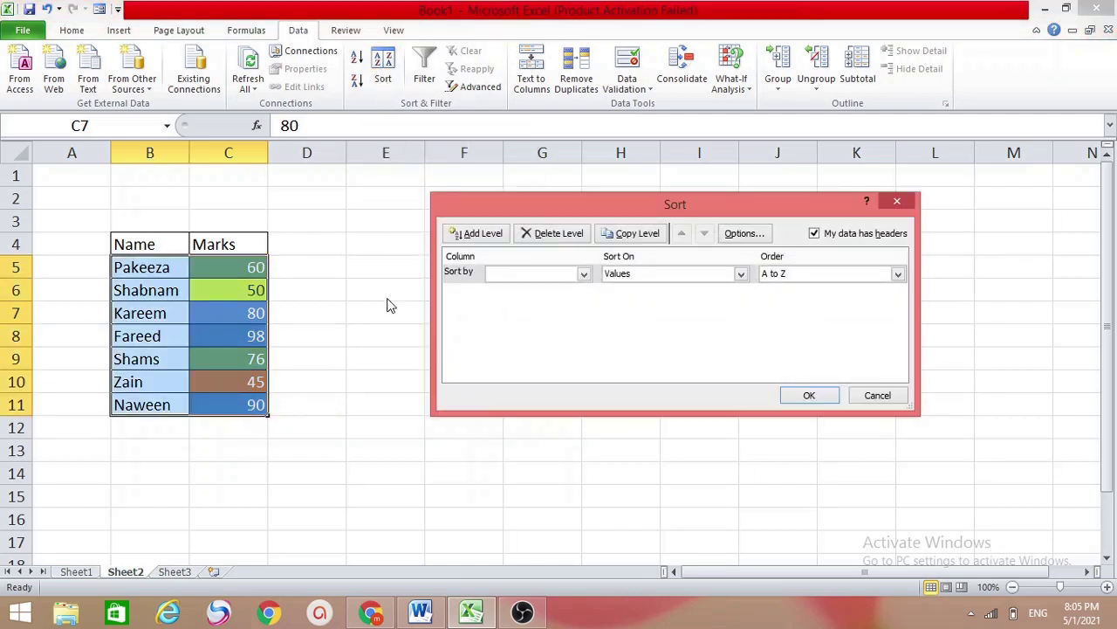
left_click(583, 275)
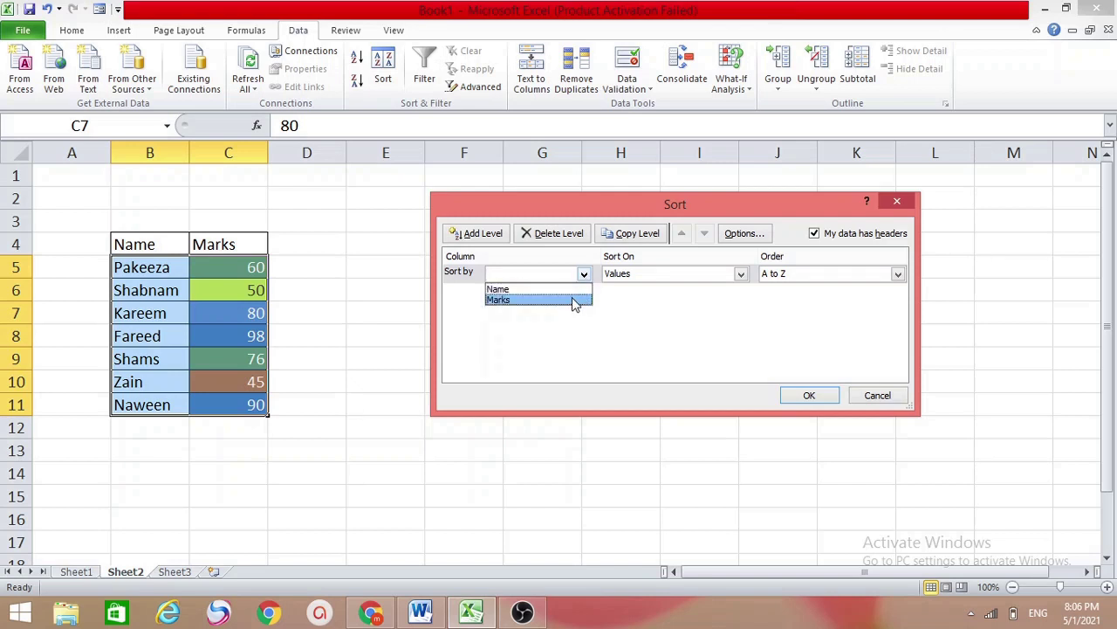
left_click(574, 300)
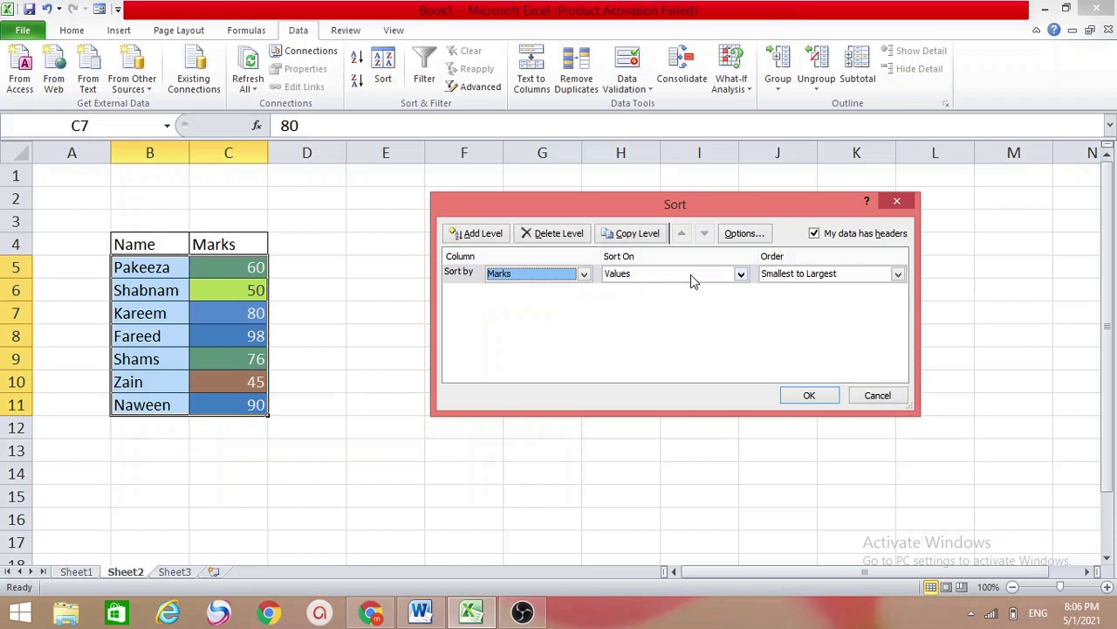
left_click(741, 274)
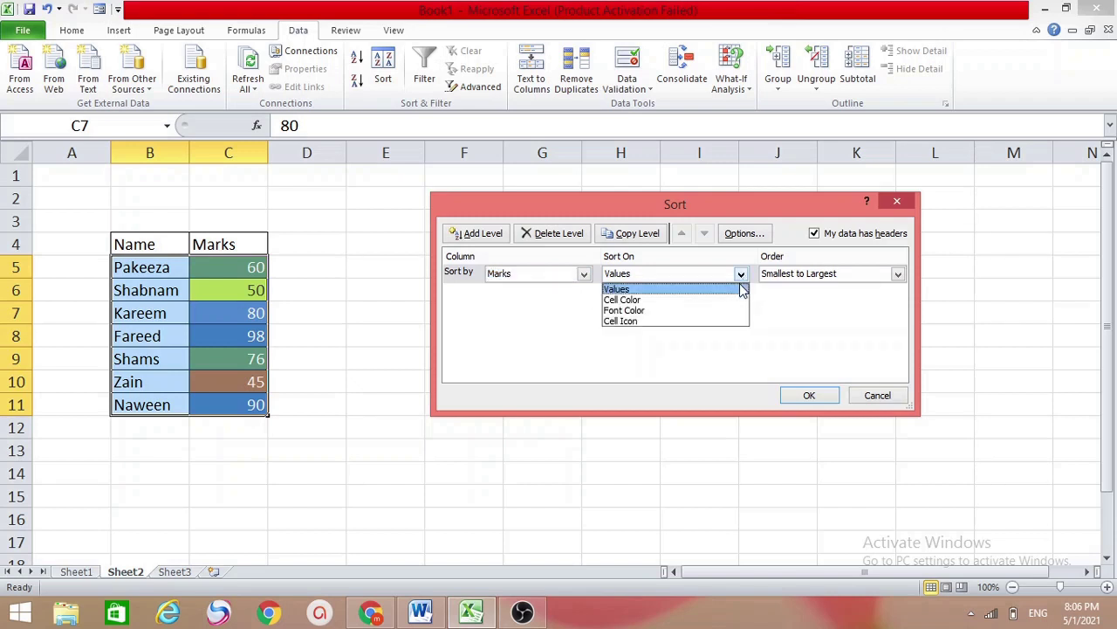
left_click(673, 301)
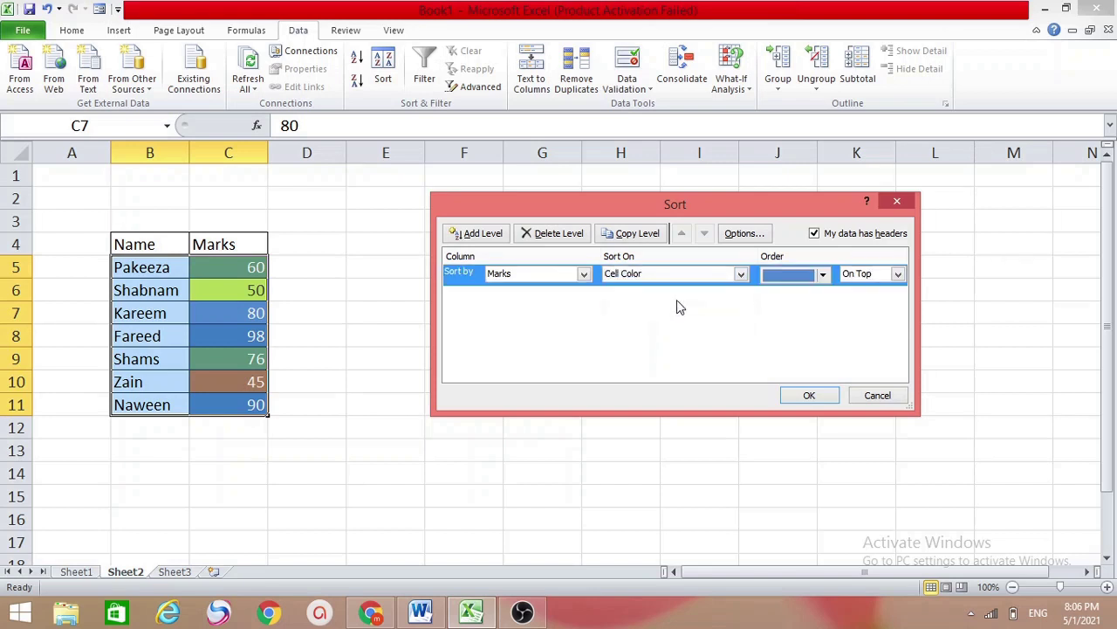
left_click(824, 275)
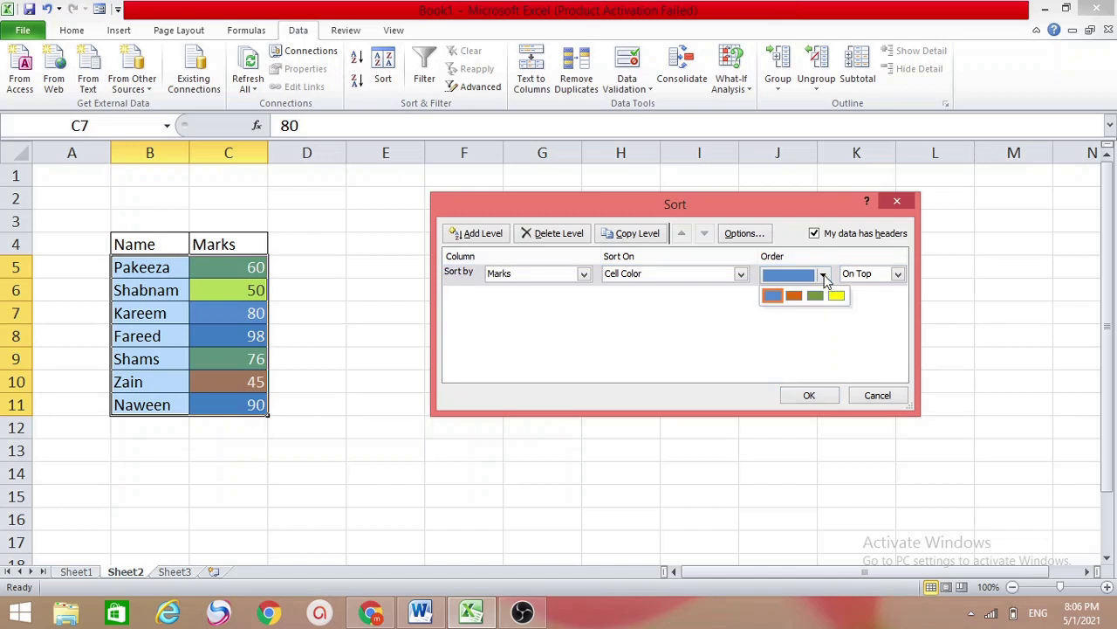
left_click(772, 296)
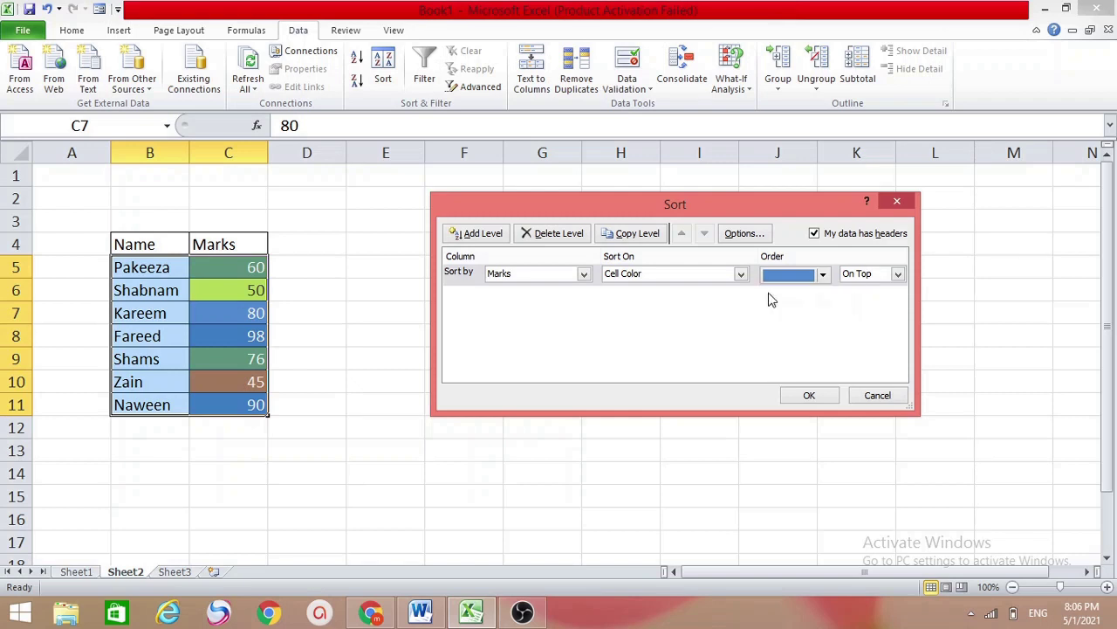
left_click(809, 395)
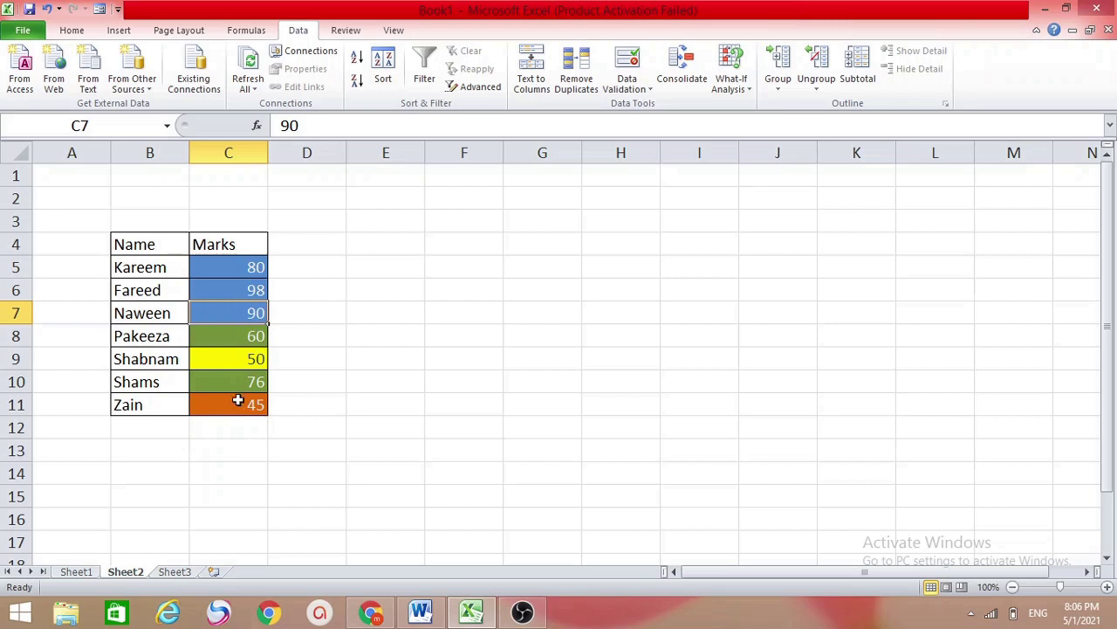
Step: Reopen the Sort dialog for the Marks table from Data > Sort
left_click(232, 335)
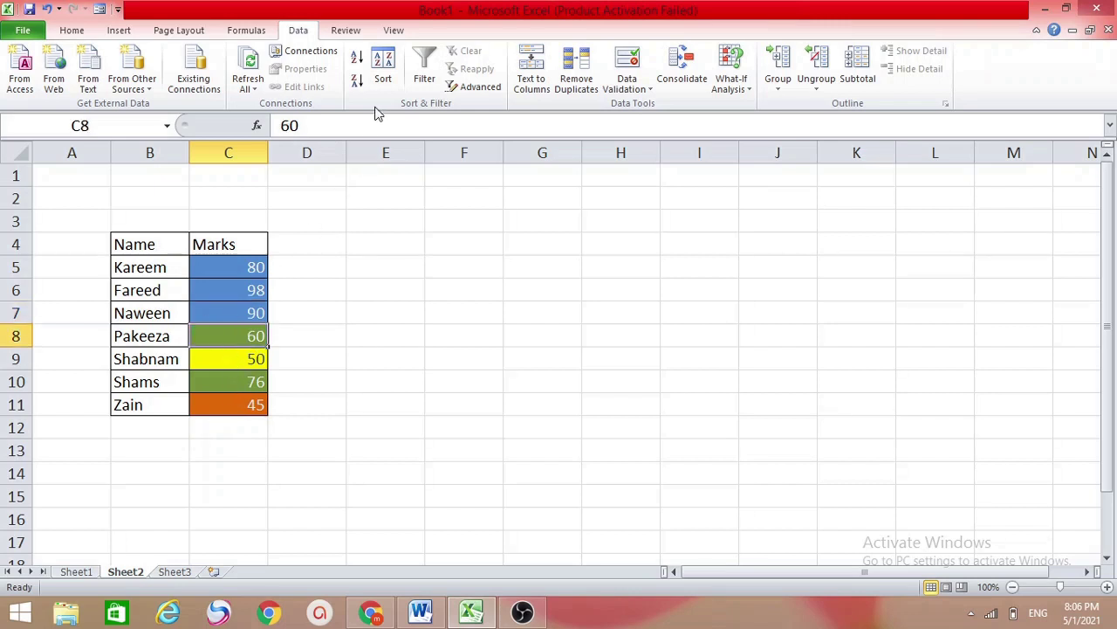
left_click(382, 70)
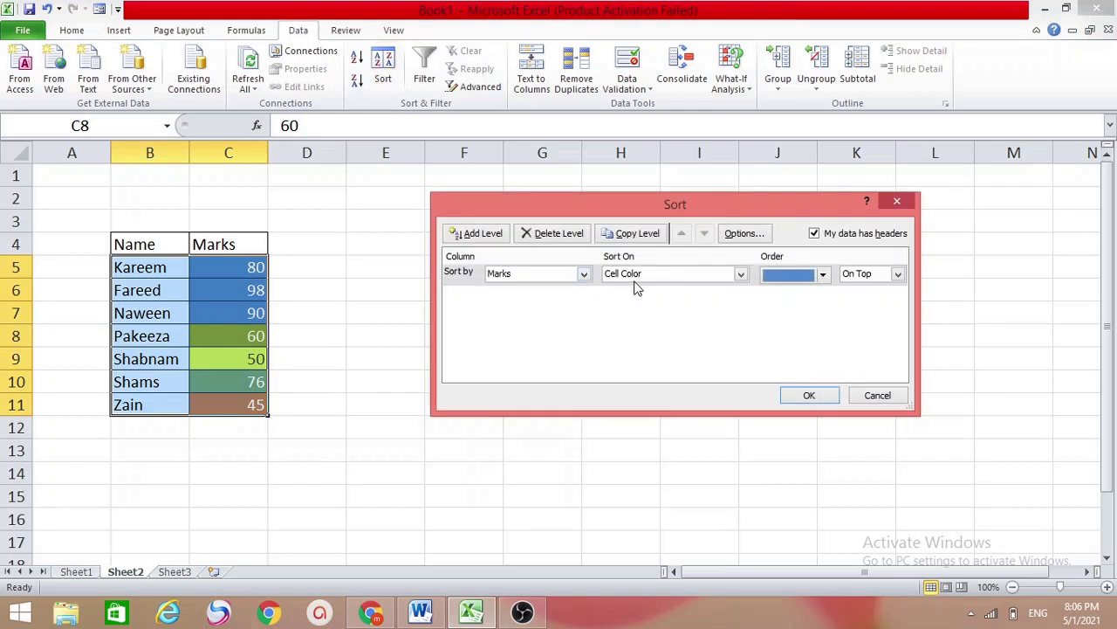
Step: Make green the first colour on top and add a second Marks cell-colour level set to yellow
left_click(823, 275)
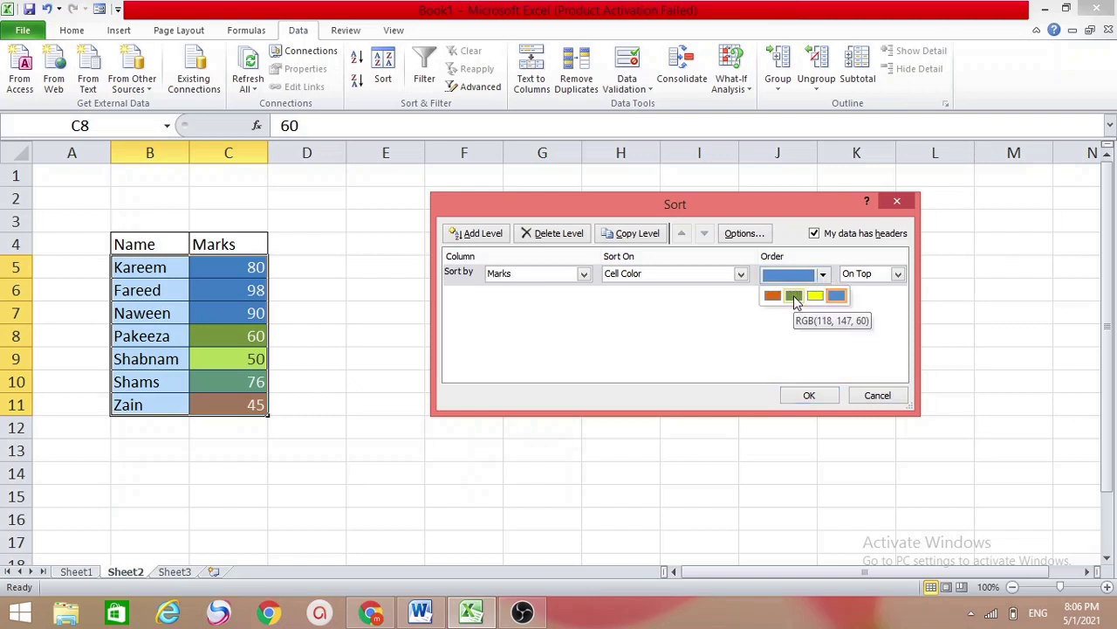
left_click(794, 297)
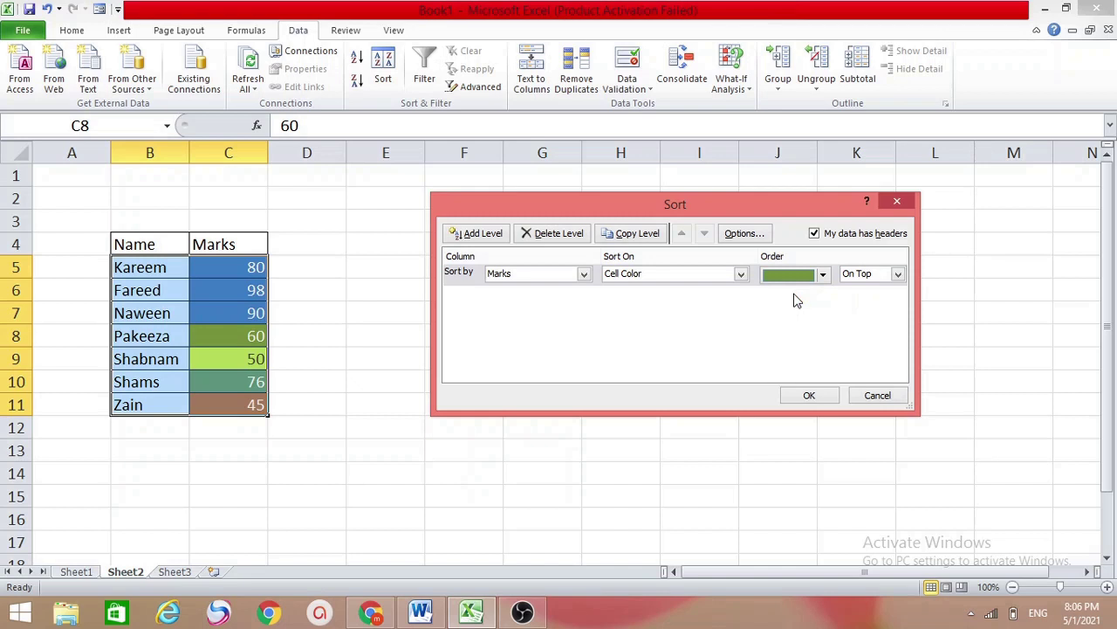
left_click(489, 236)
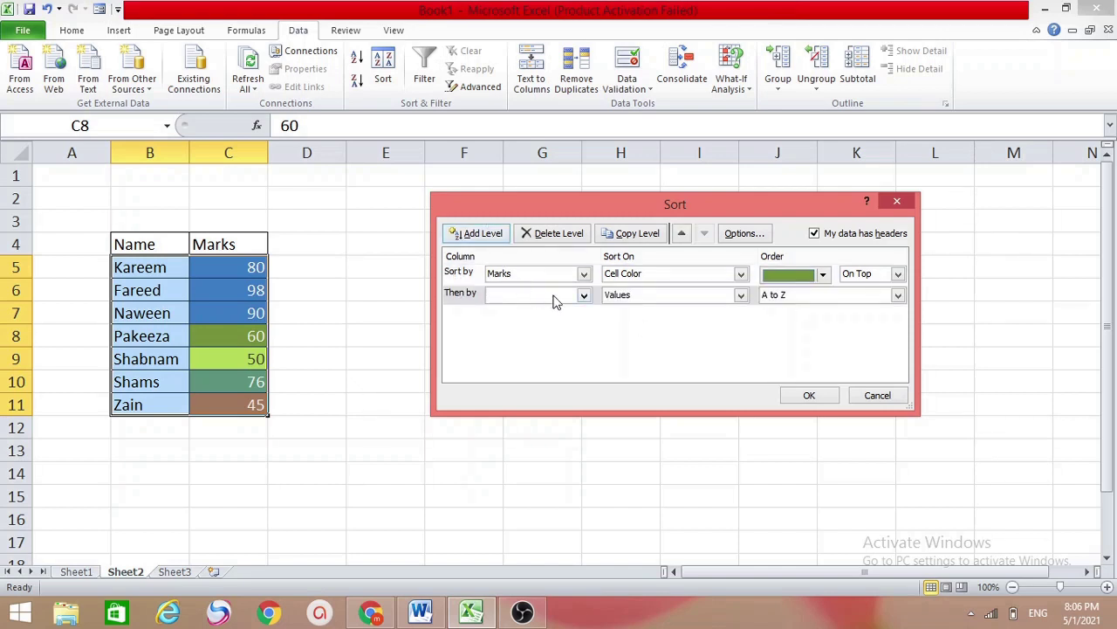
left_click(584, 295)
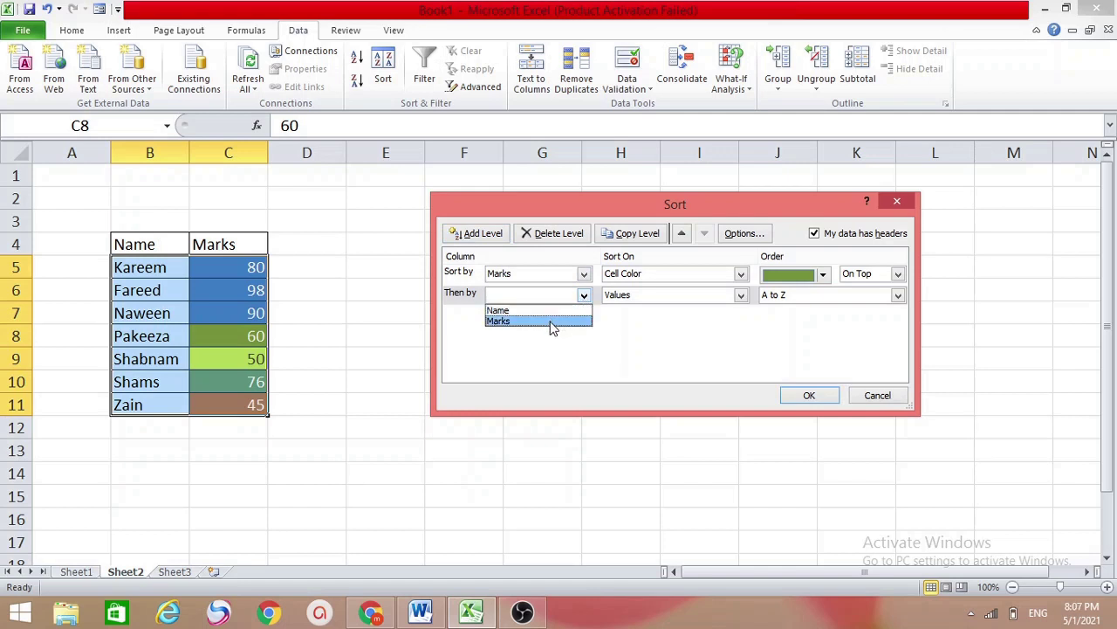
left_click(551, 322)
left_click(740, 296)
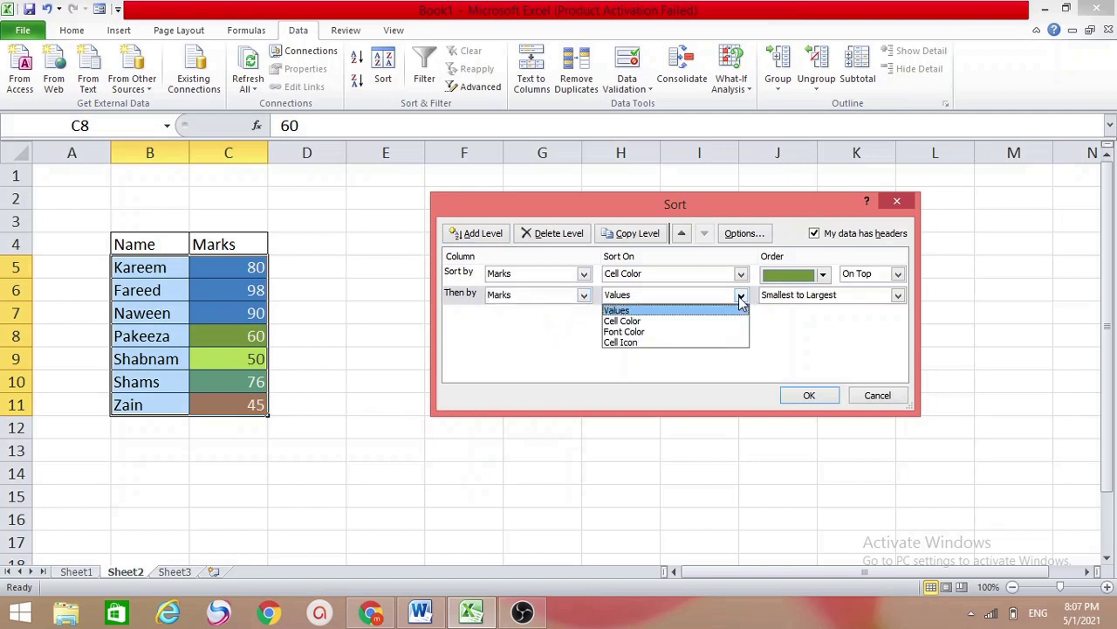
left_click(659, 321)
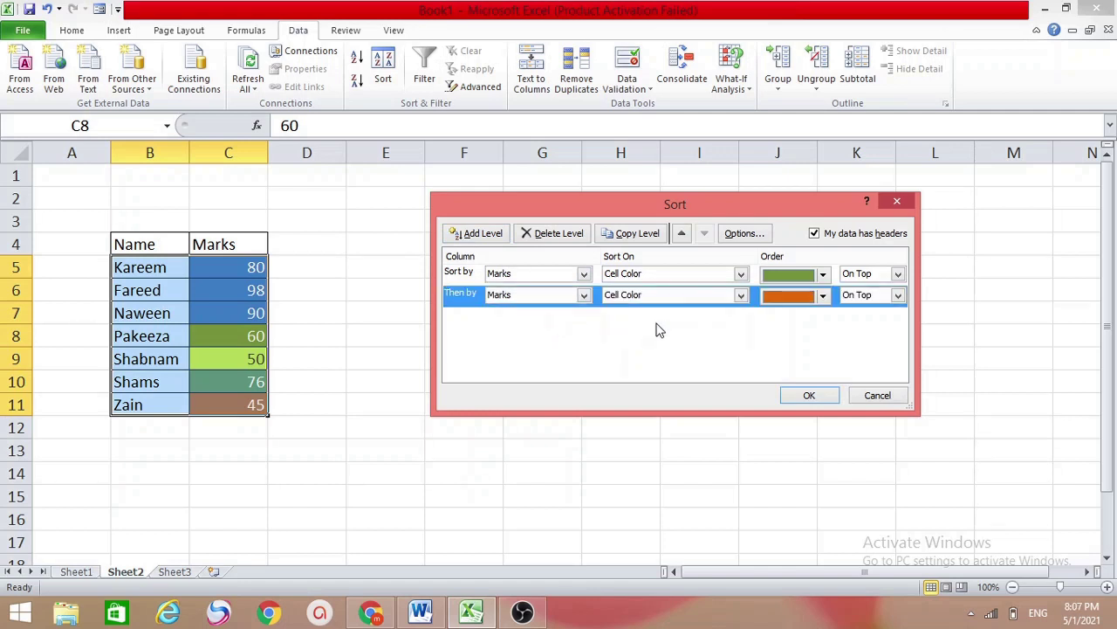
left_click(823, 297)
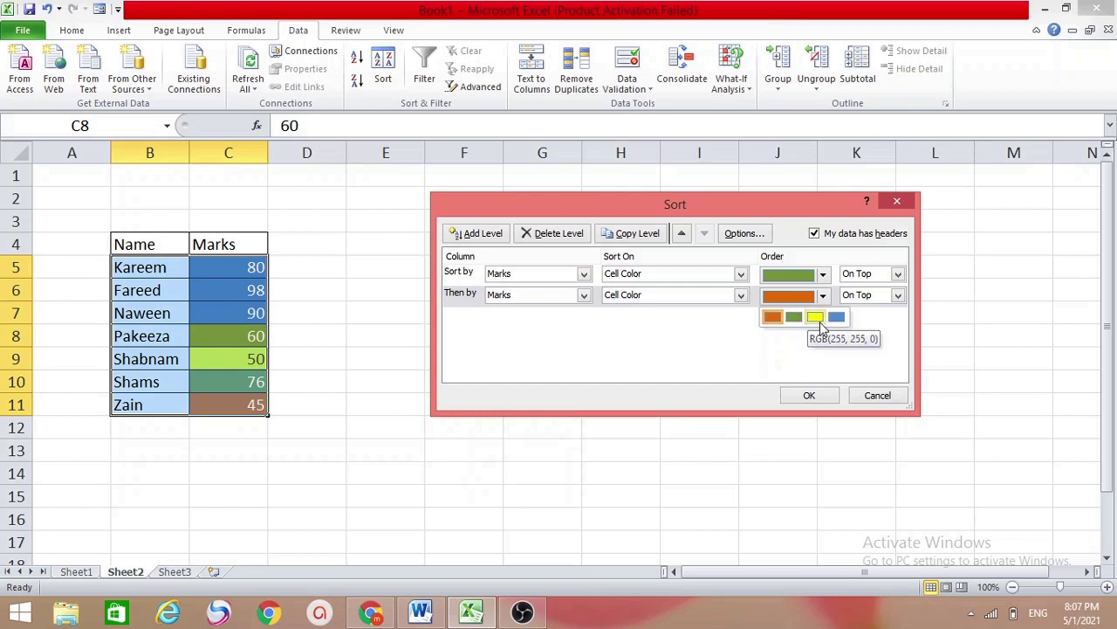
left_click(819, 320)
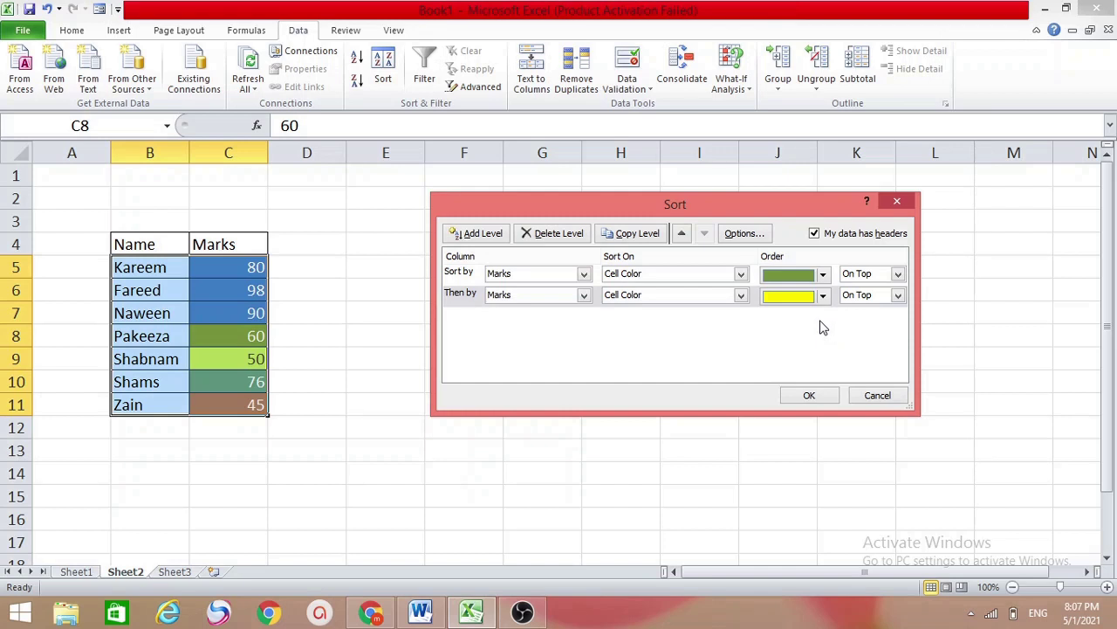
Step: Add a third Marks level sorted by cell colour for orange
left_click(486, 235)
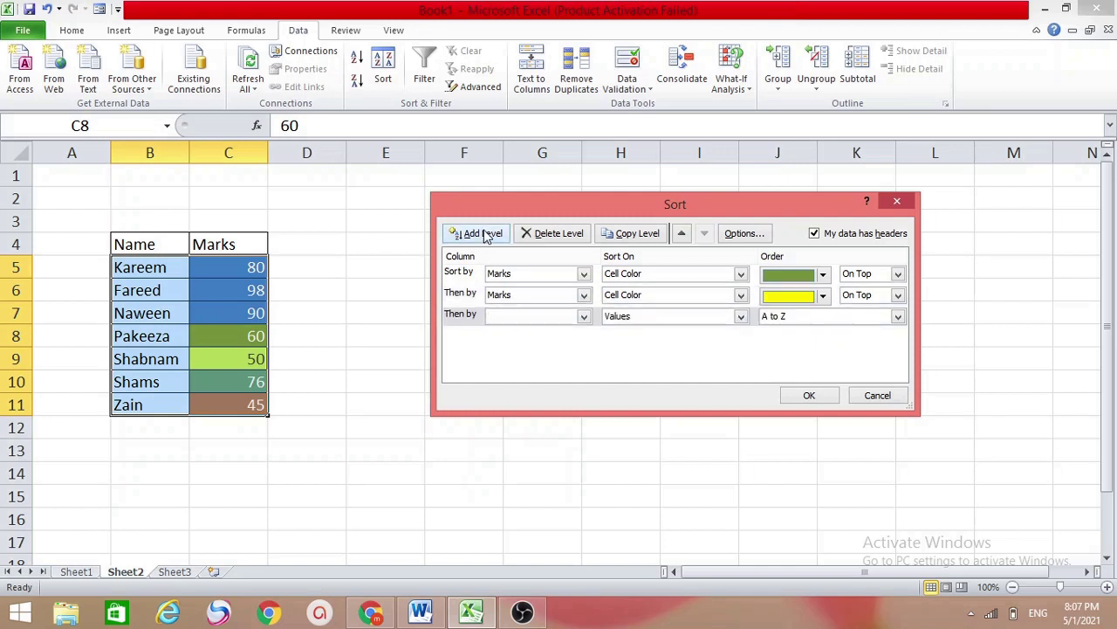
left_click(584, 318)
left_click(569, 341)
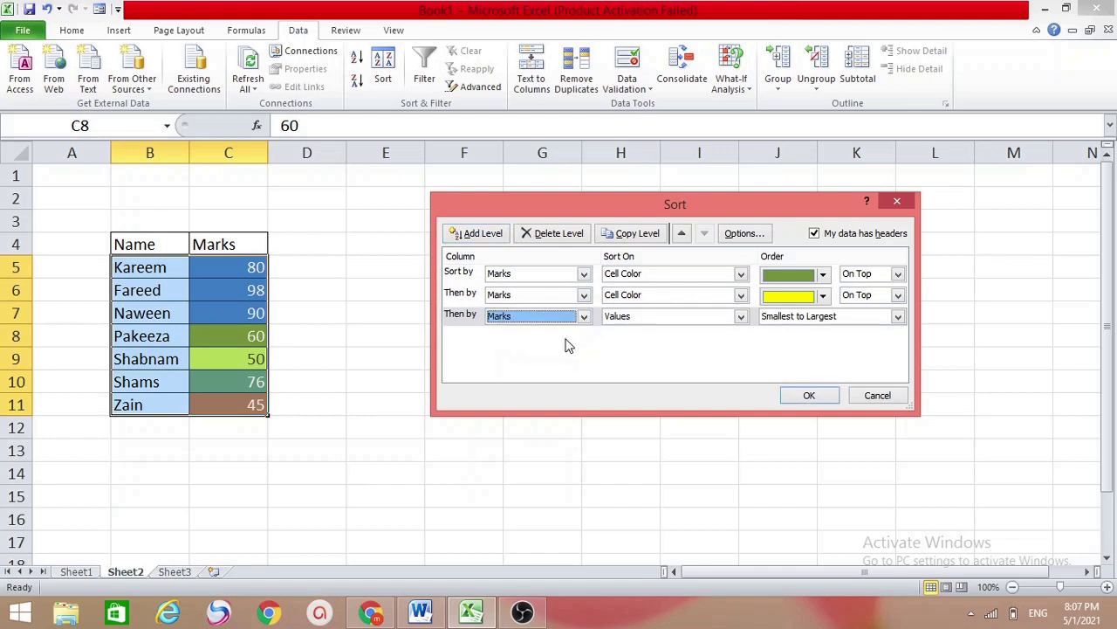
left_click(740, 318)
left_click(698, 342)
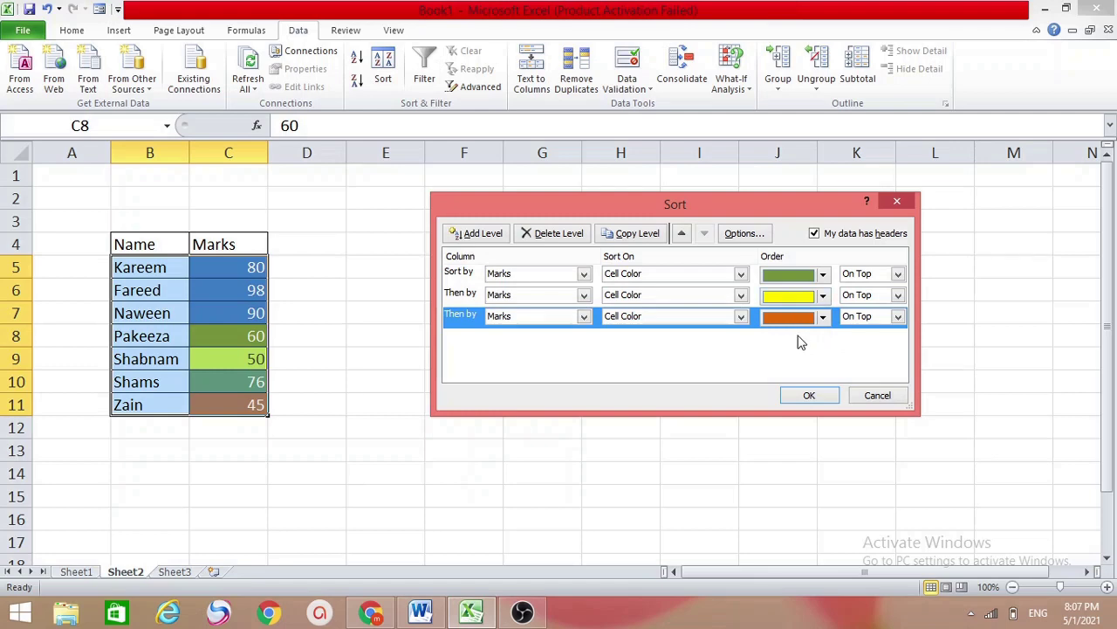
Step: Apply the green, yellow, orange colour sort and reopen the Sort dialog
left_click(818, 395)
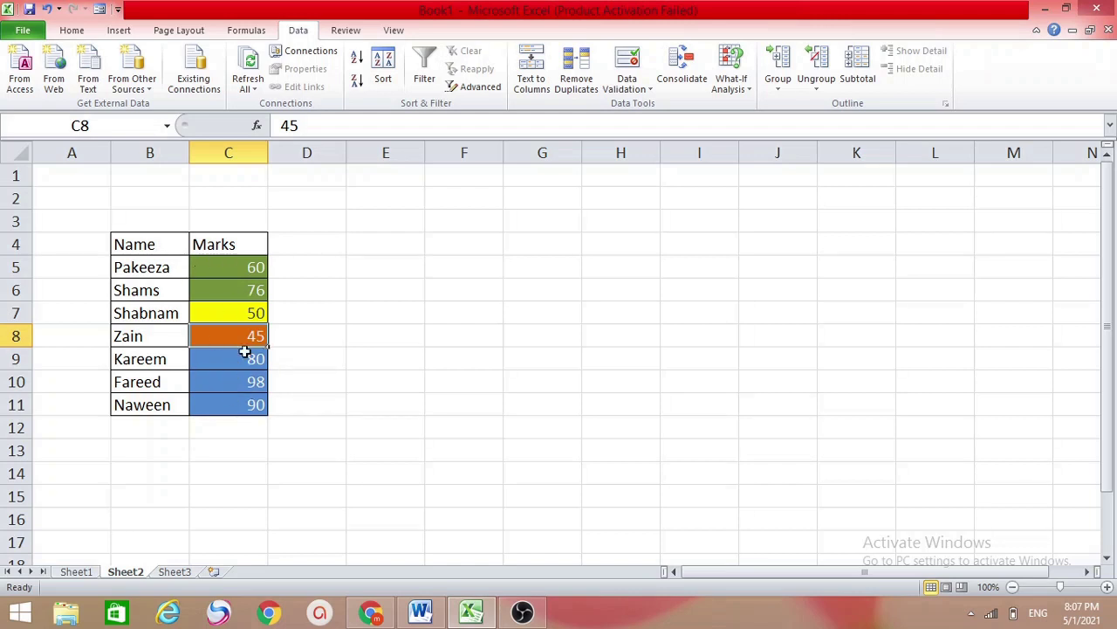
left_click(228, 292)
left_click(383, 67)
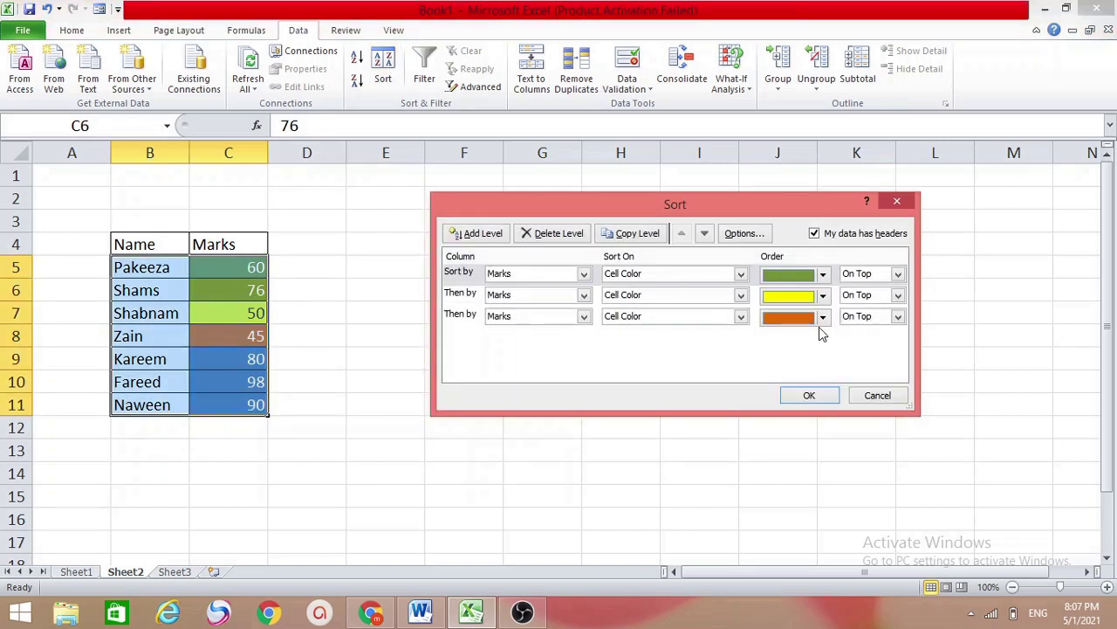
Step: Add a fourth Marks sort level based on cell colour
left_click(476, 233)
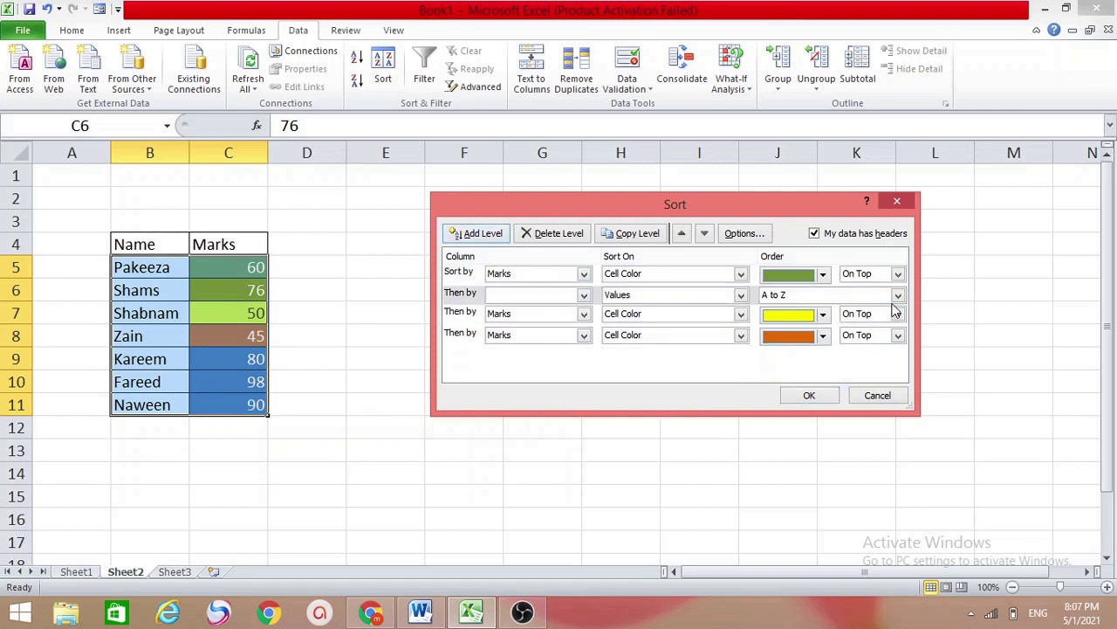
left_click(583, 295)
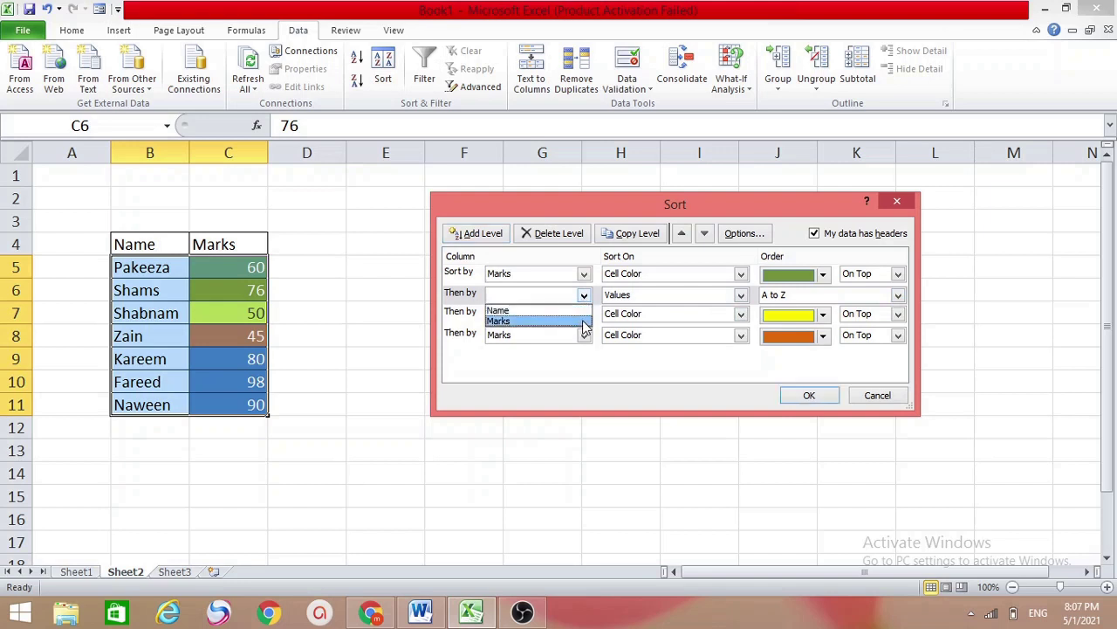
left_click(585, 321)
left_click(740, 298)
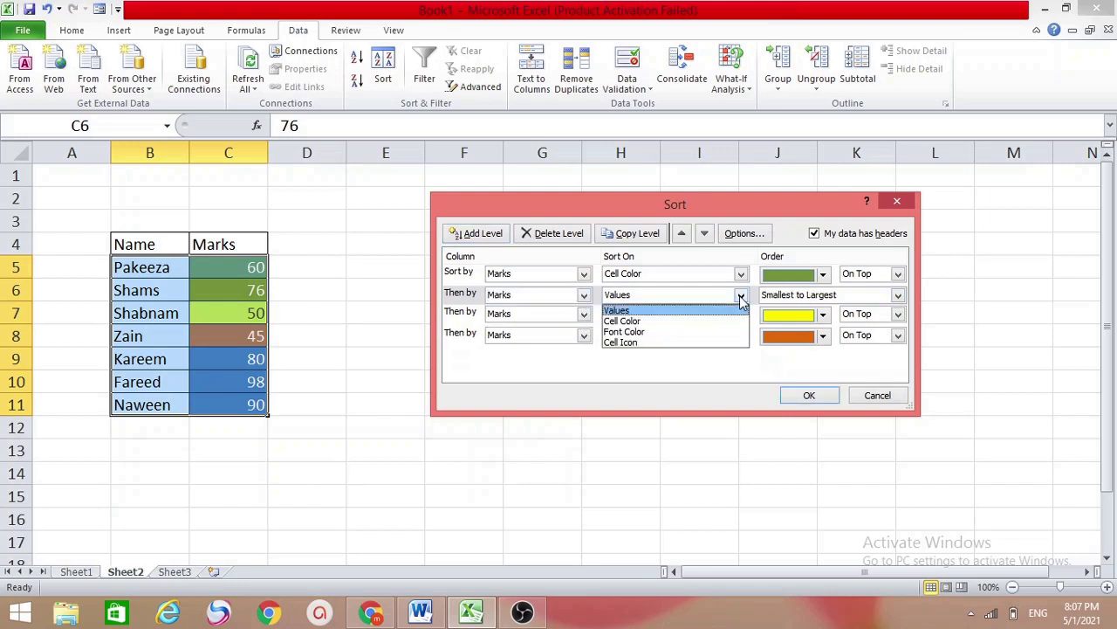
left_click(661, 322)
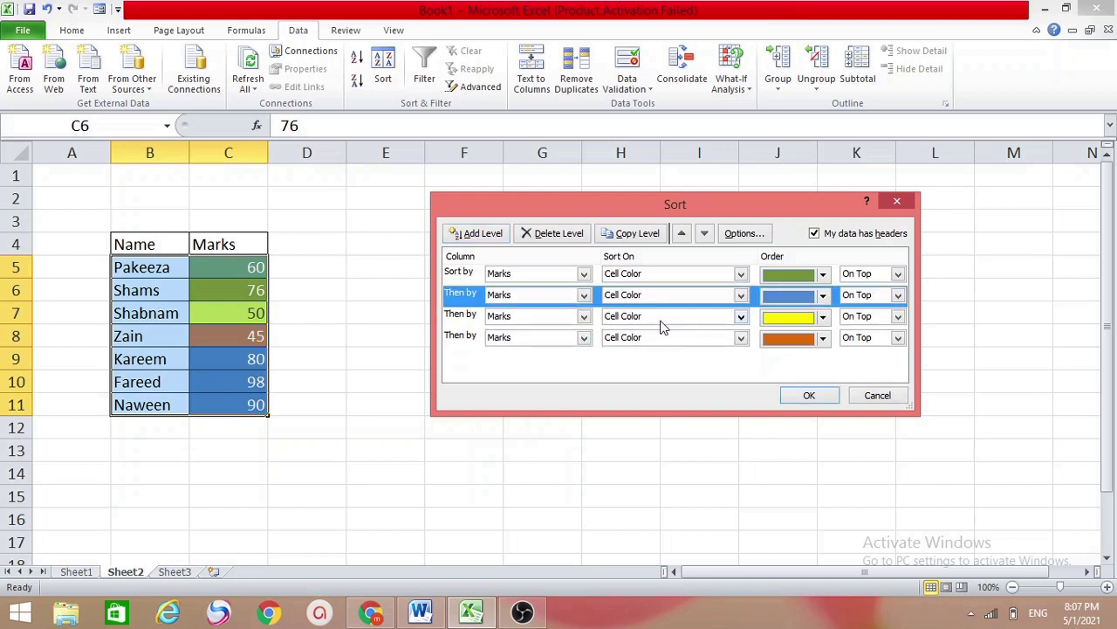
left_click(823, 296)
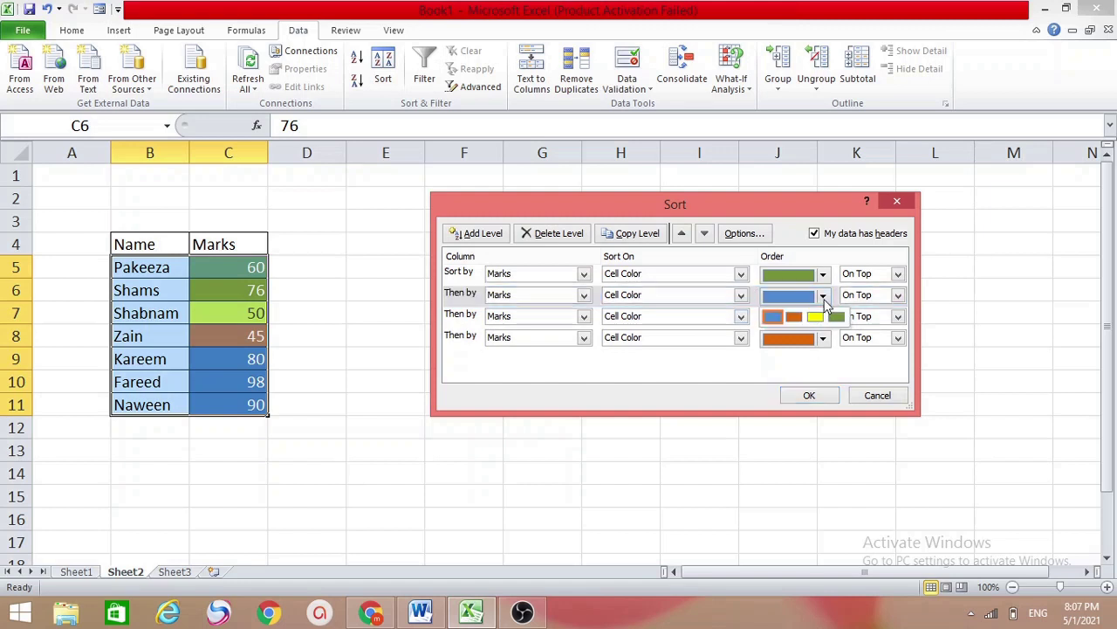
left_click(776, 319)
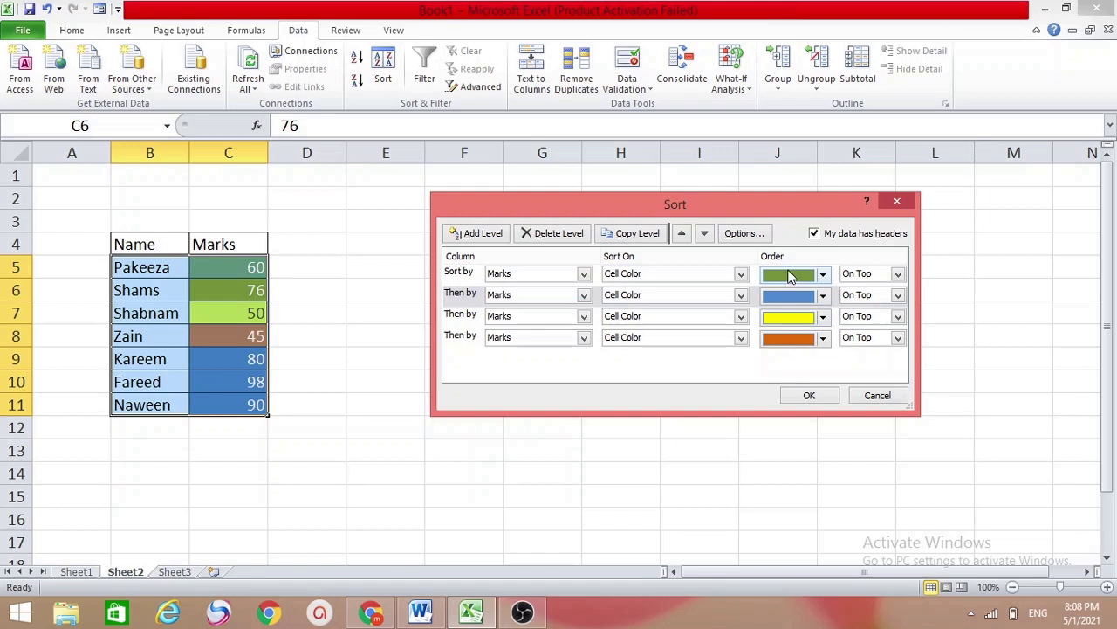
Step: Set blue as the first colour and green as the second, then apply
left_click(822, 276)
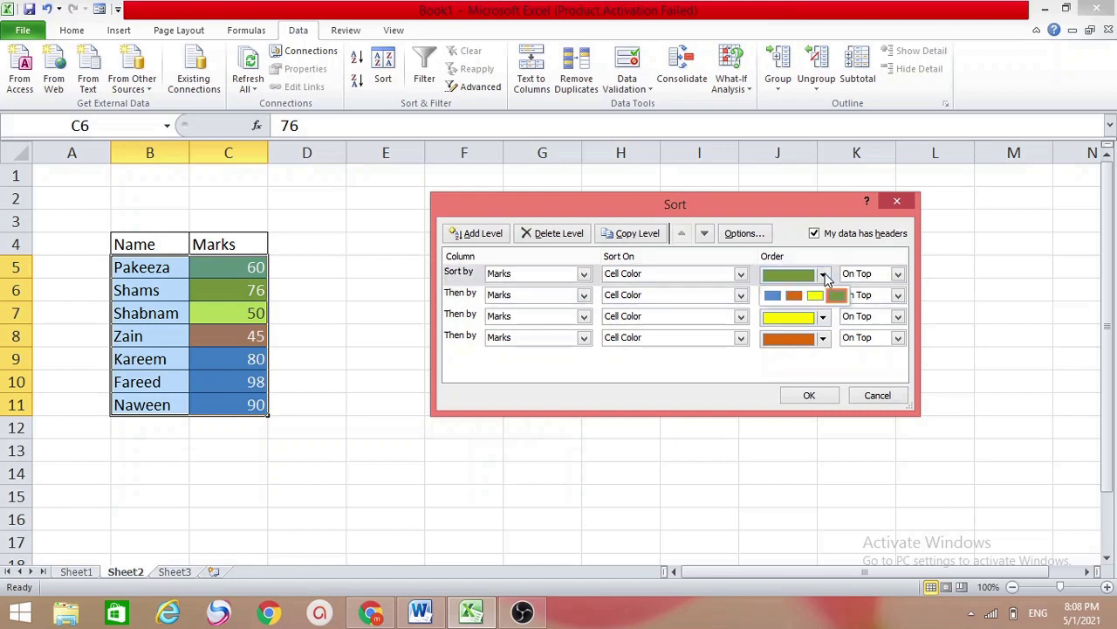
left_click(768, 296)
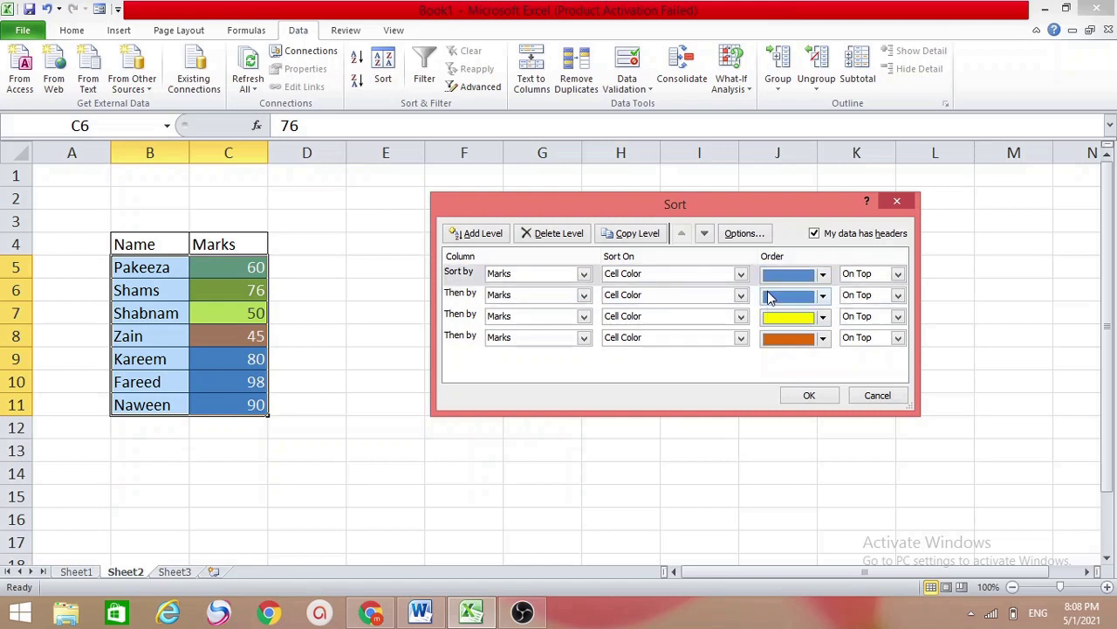
left_click(822, 296)
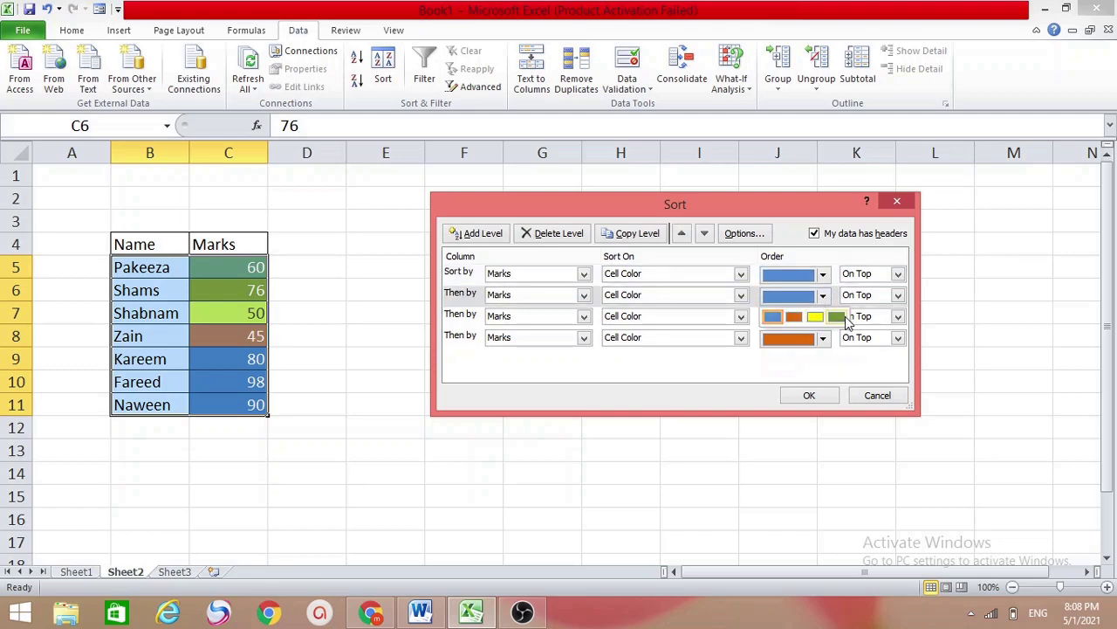
left_click(840, 318)
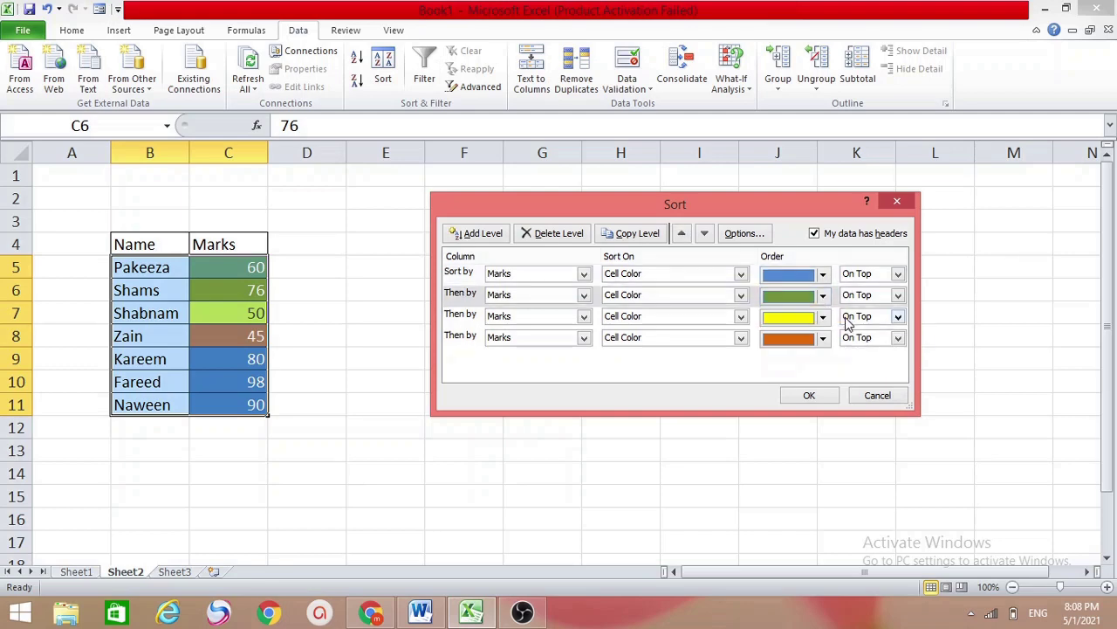
left_click(807, 397)
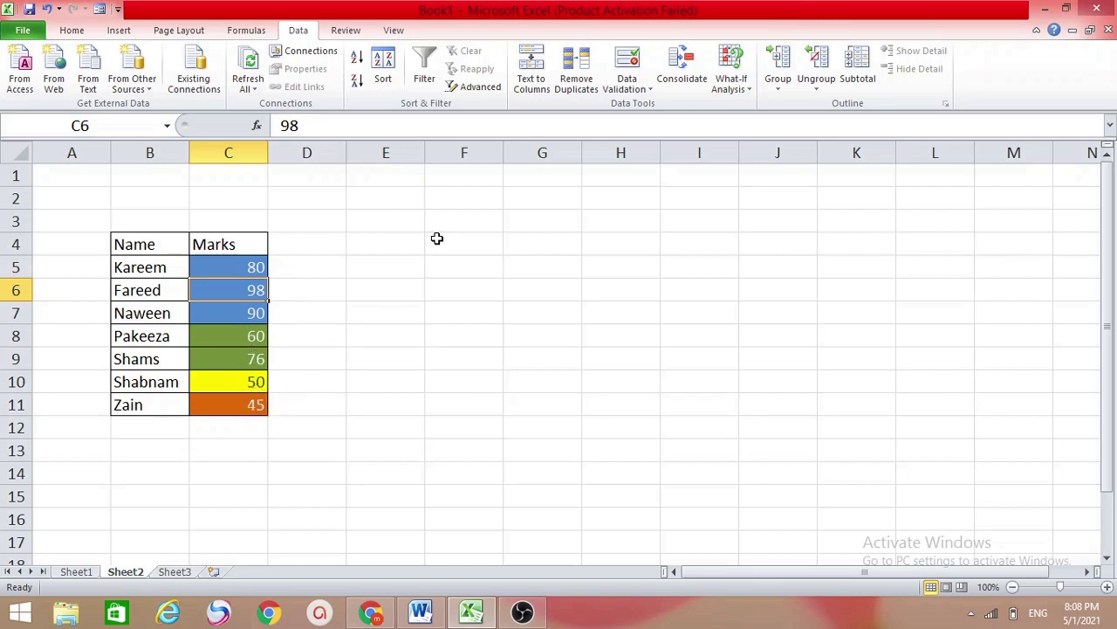
Step: Deselect the table, now ordered blue (80, 98, 90), green, yellow 50, orange 45
left_click(436, 238)
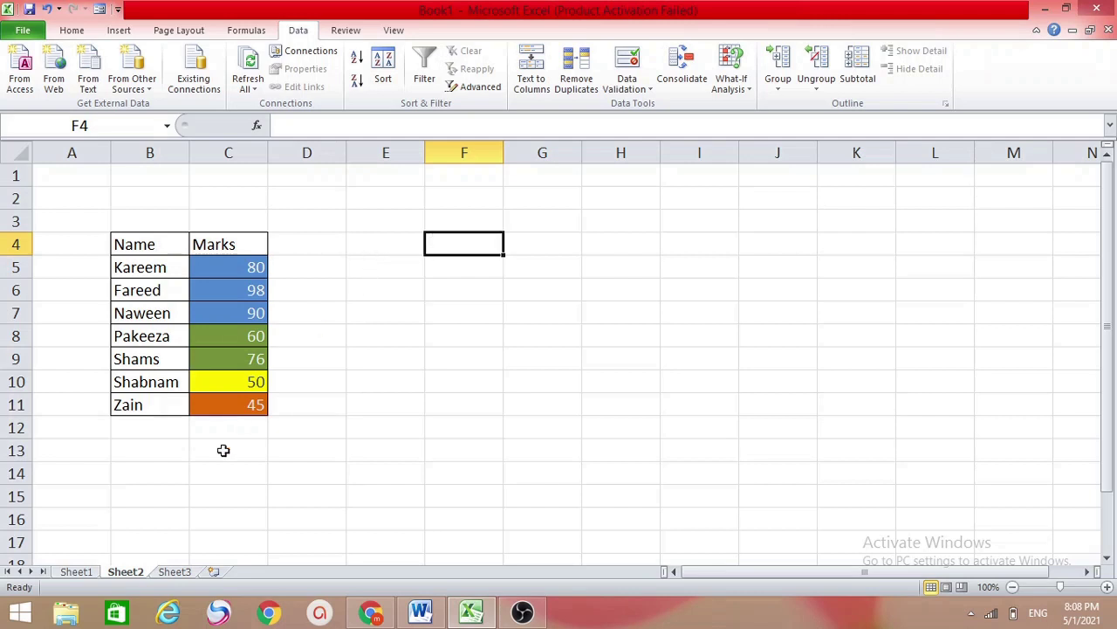
Step: Go back to the Sheet1 worksheet
left_click(77, 571)
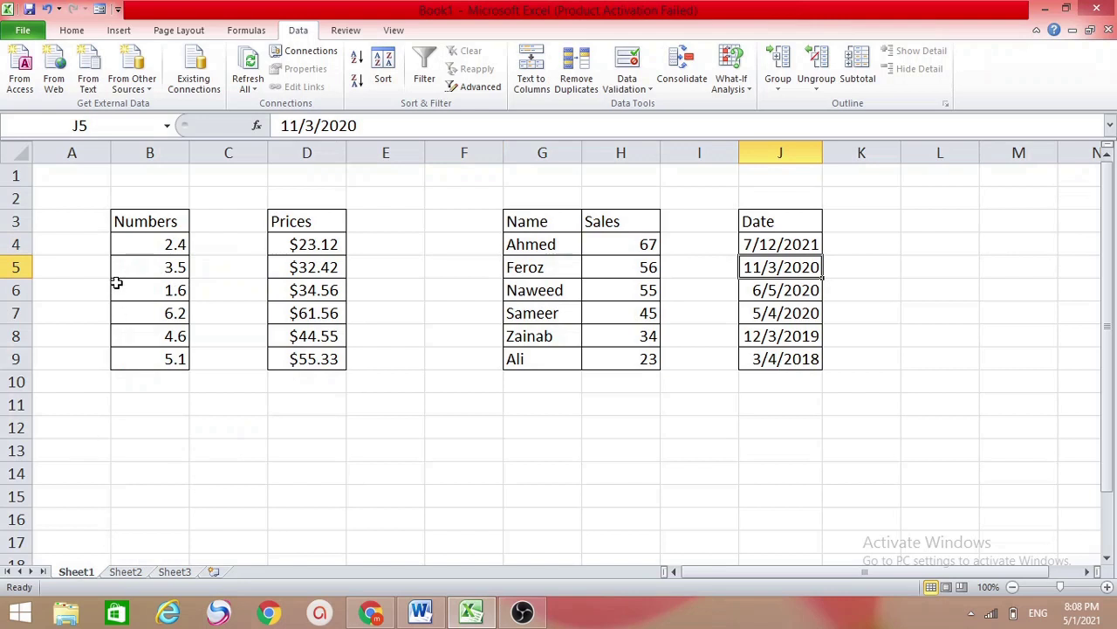